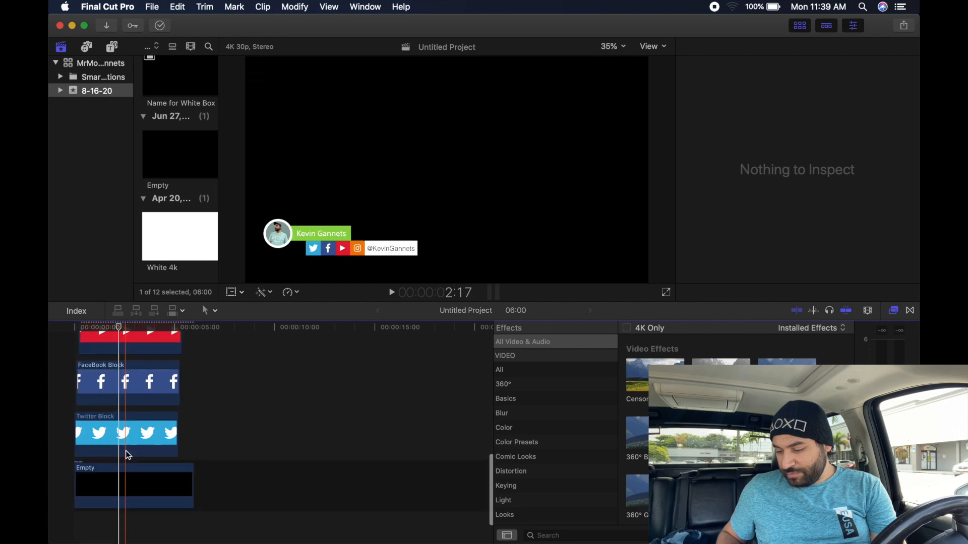
- Scroll through the timeline to review the existing social lower-third clips
scroll(105, 440, up, 10)
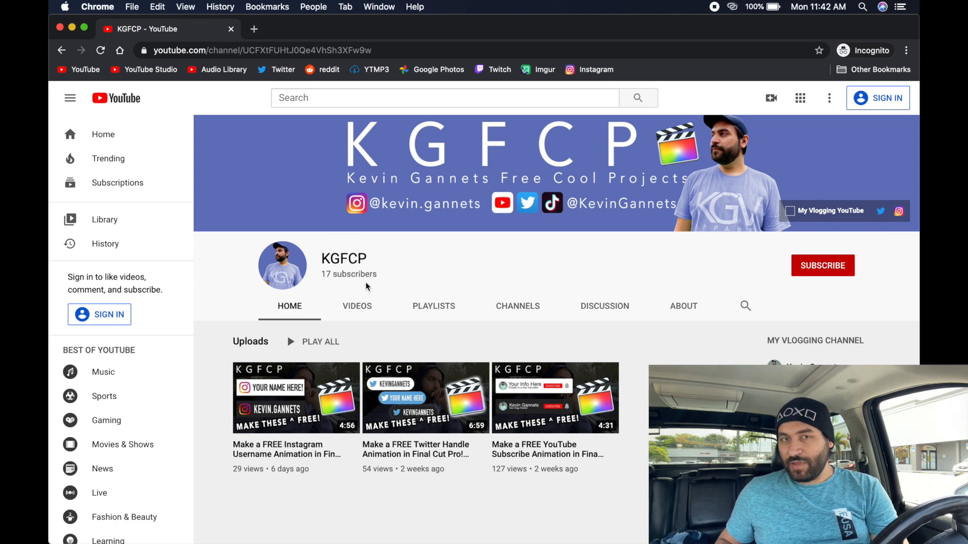
- Save the channel's profile picture to Downloads as a JPEG named 'unnamed (1)'
right_click(285, 264)
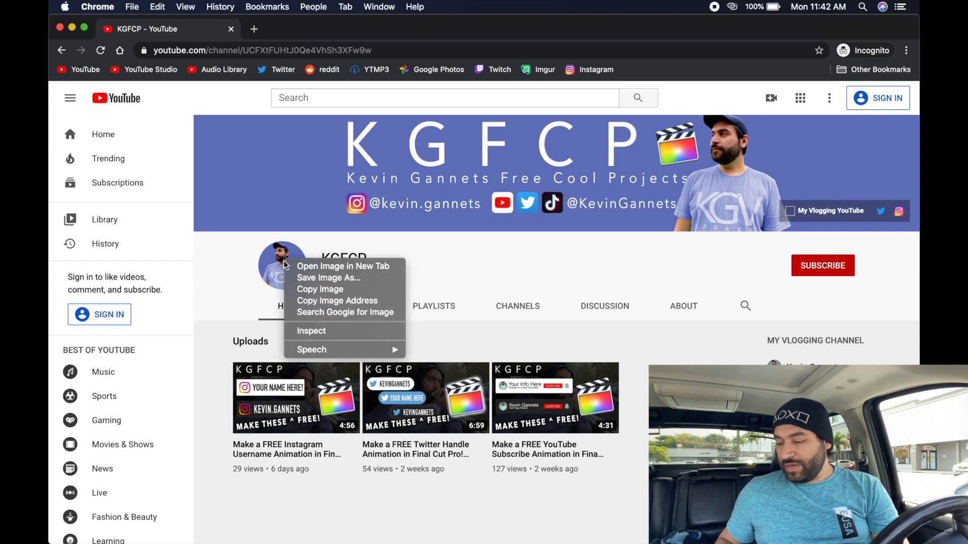
click(318, 278)
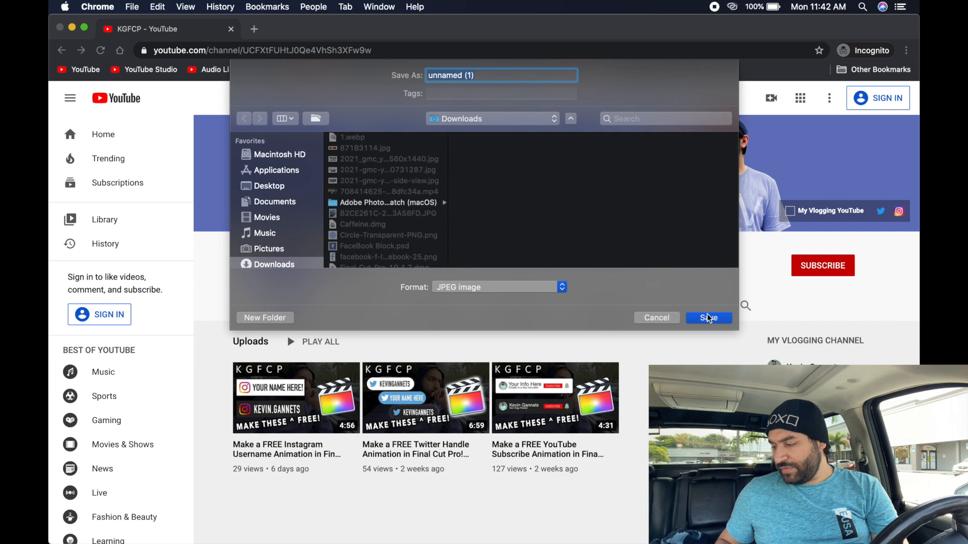
click(709, 317)
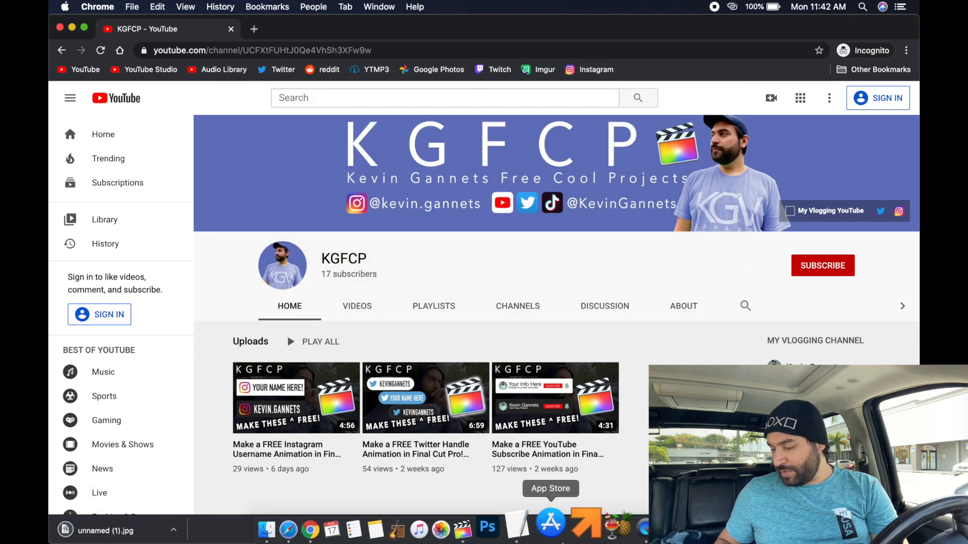
- Drag the downloaded picture from Downloads above Profile Pic and extend it to match Profile Pic's length
click(488, 527)
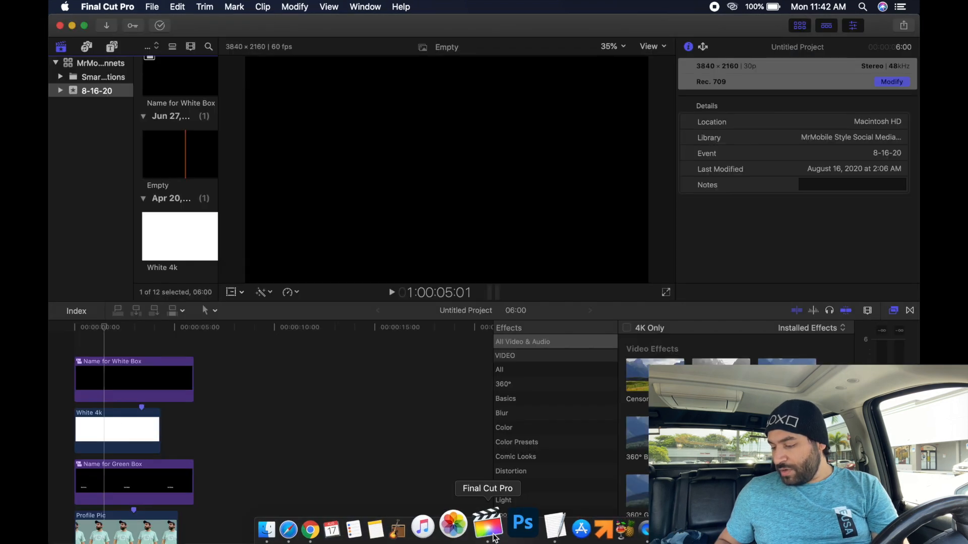
scroll(194, 421, down, 5)
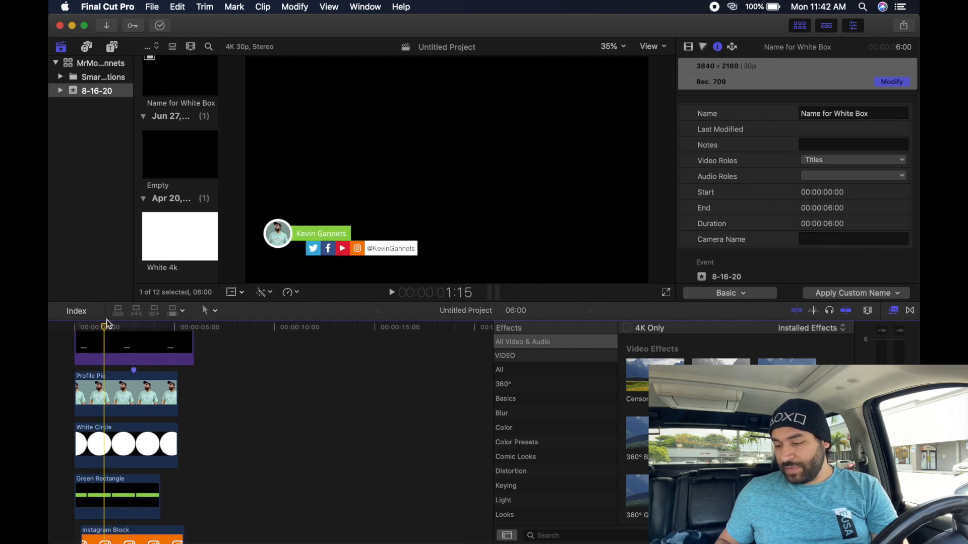
click(639, 528)
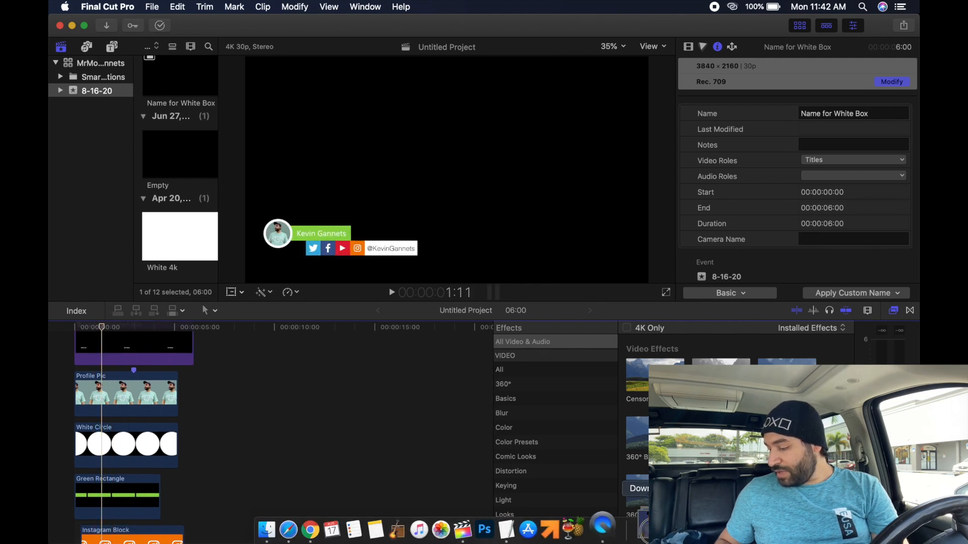
drag(641, 474, 72, 364)
drag(154, 348, 177, 348)
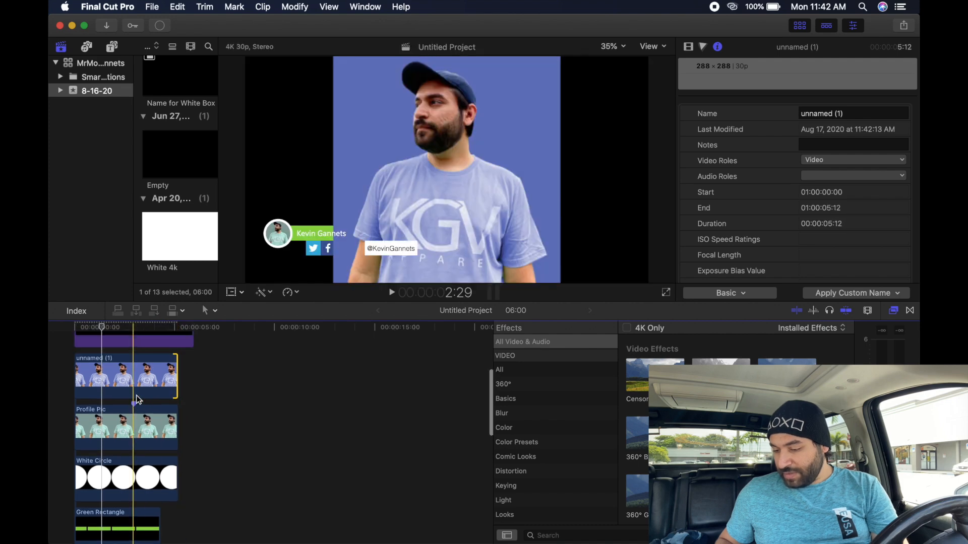
- Paste Profile Pic's crop and position onto the new picture, disable the old clip, and play it back
click(123, 428)
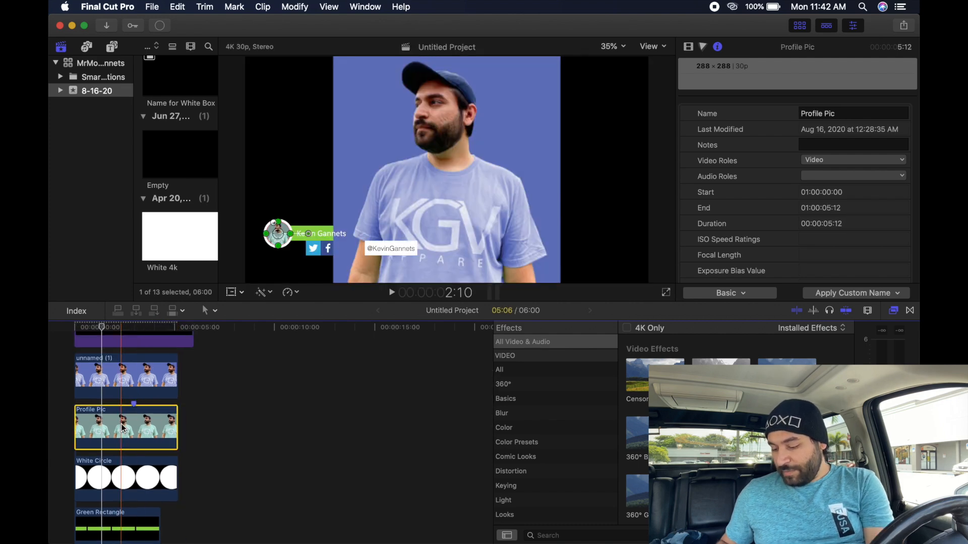
key(super+c)
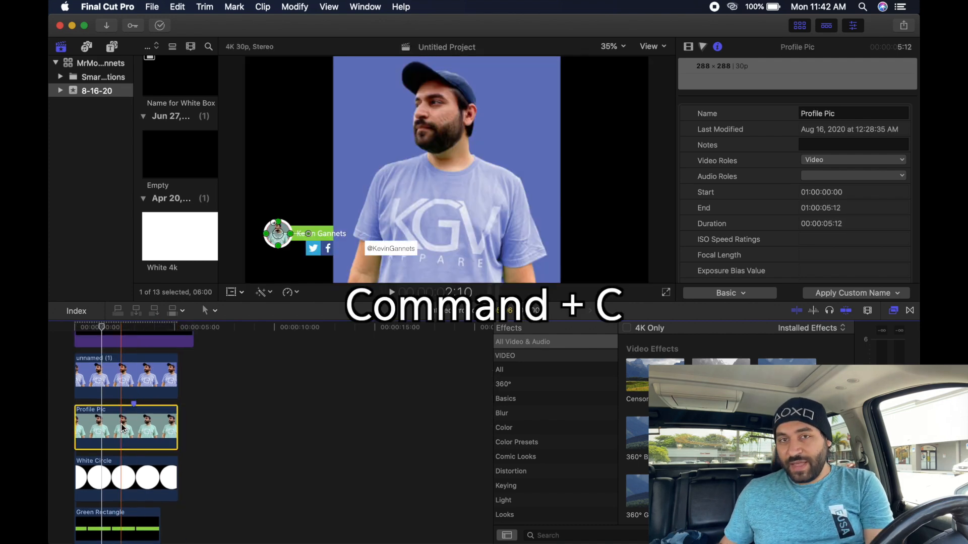
click(118, 365)
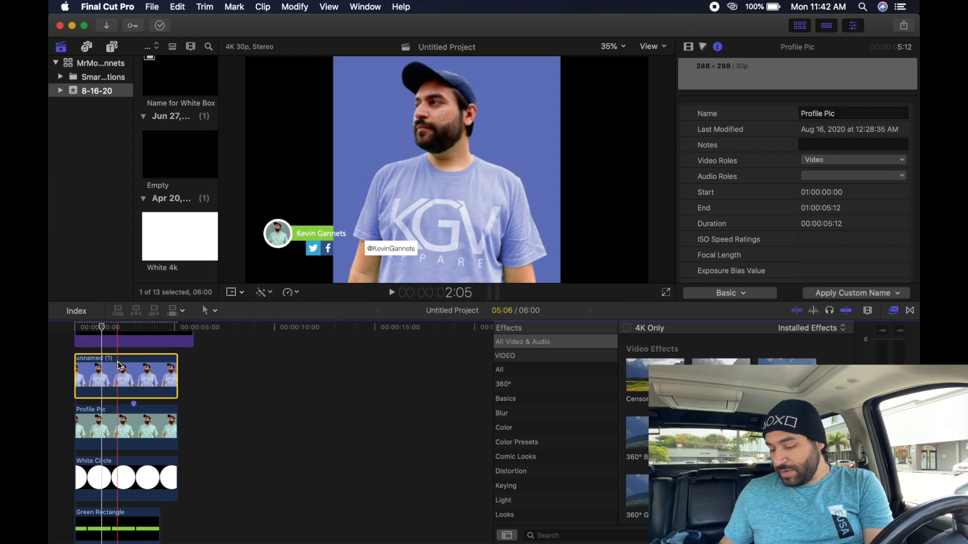
key(alt+super+v)
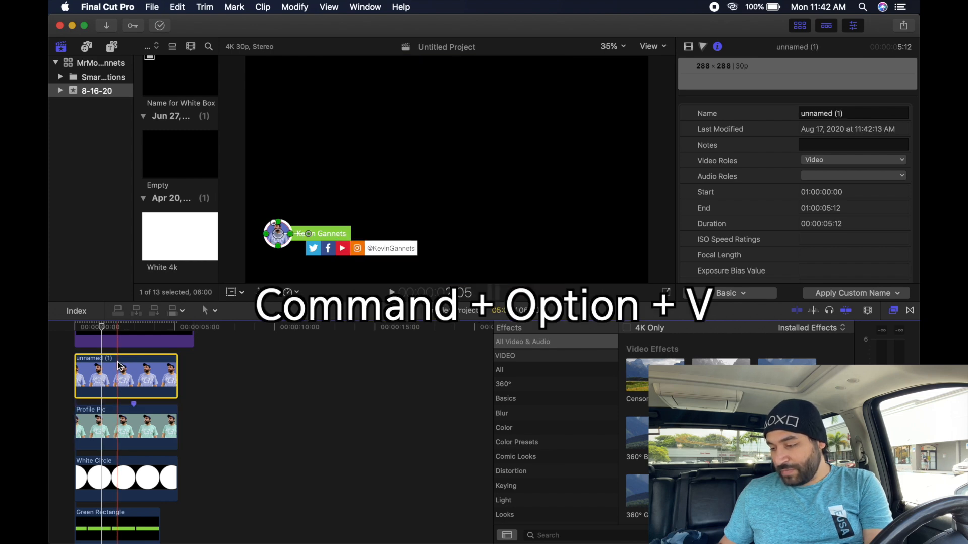
click(117, 416)
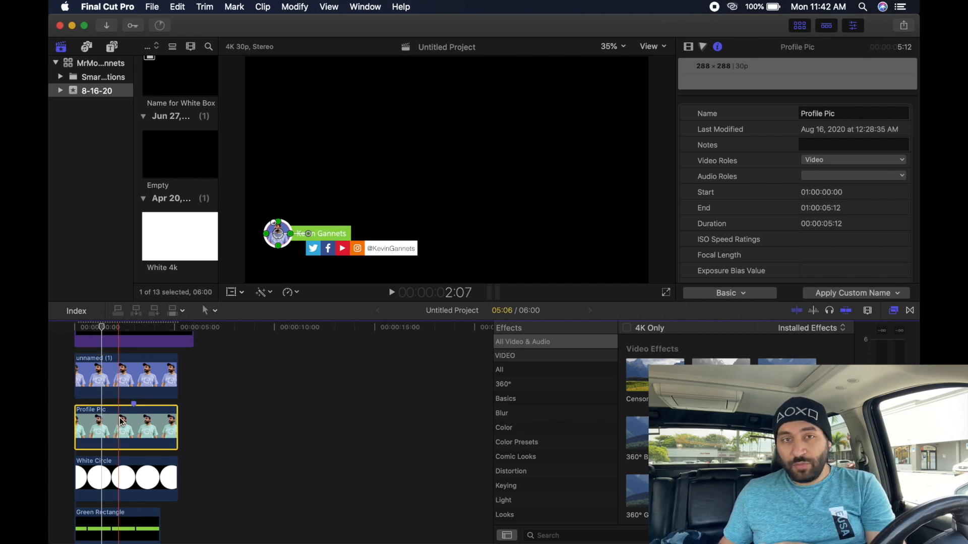
key(XF86AudioMute)
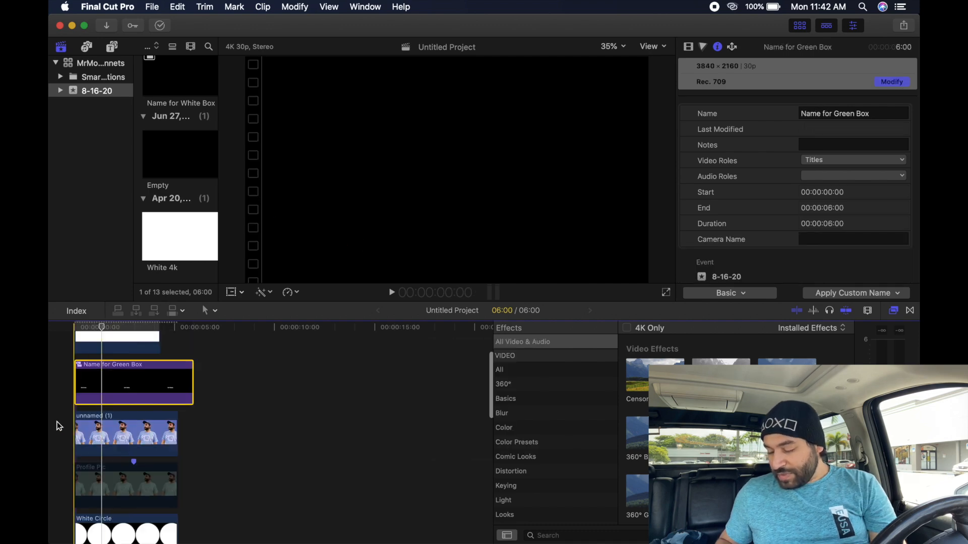
key(space)
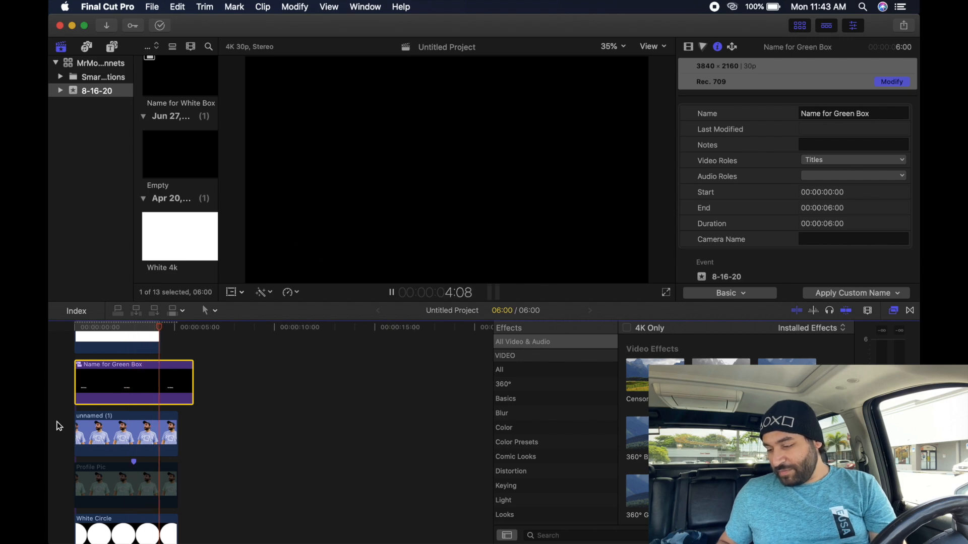
- Change the Name for Green Box title text to 'KGFCP' and return to the main timeline
key(space)
scroll(59, 426, up, 3)
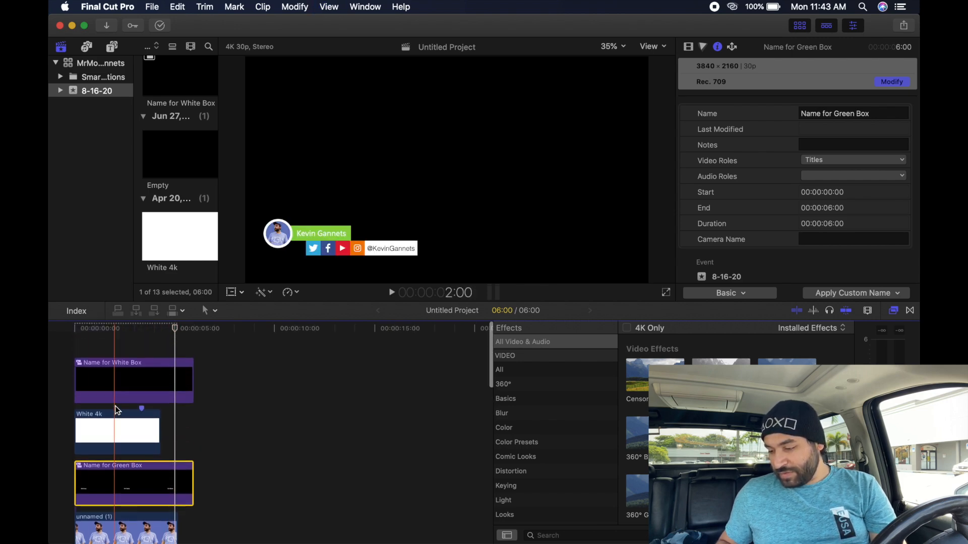
click(105, 326)
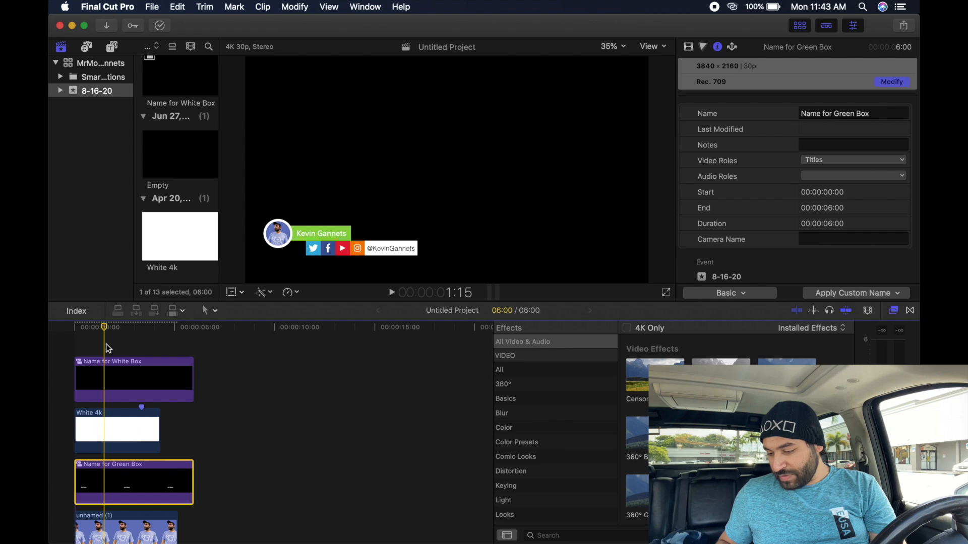
scroll(106, 348, down, 1)
scroll(106, 361, down, 3)
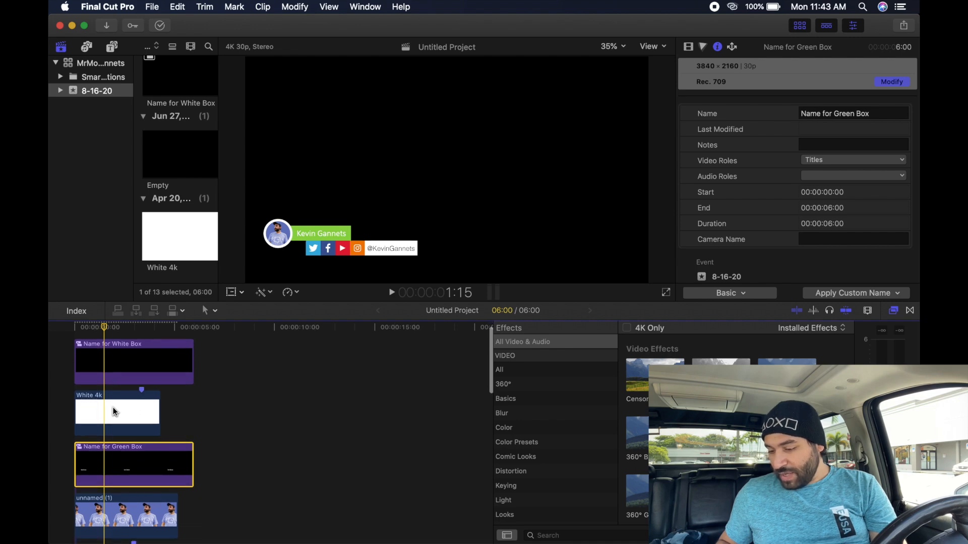
double_click(104, 458)
double_click(105, 432)
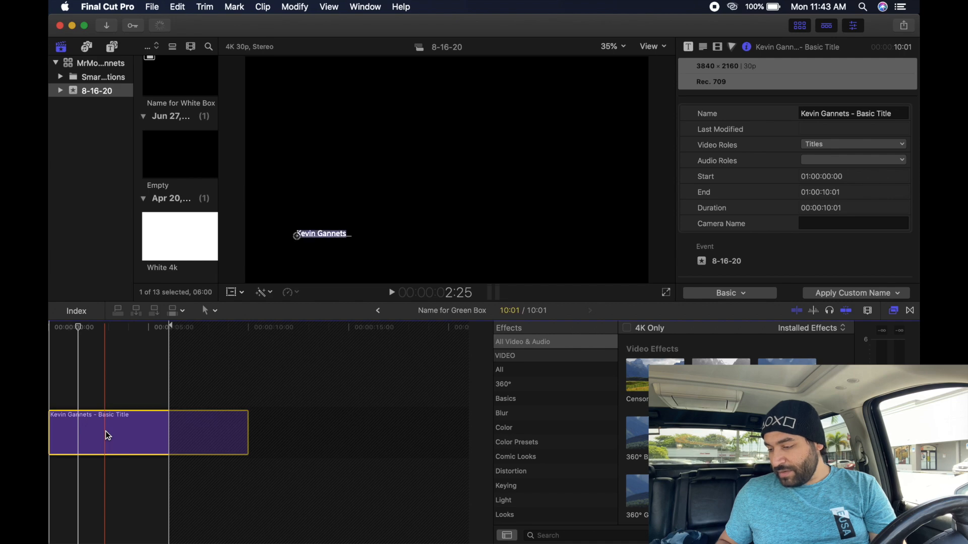
click(745, 105)
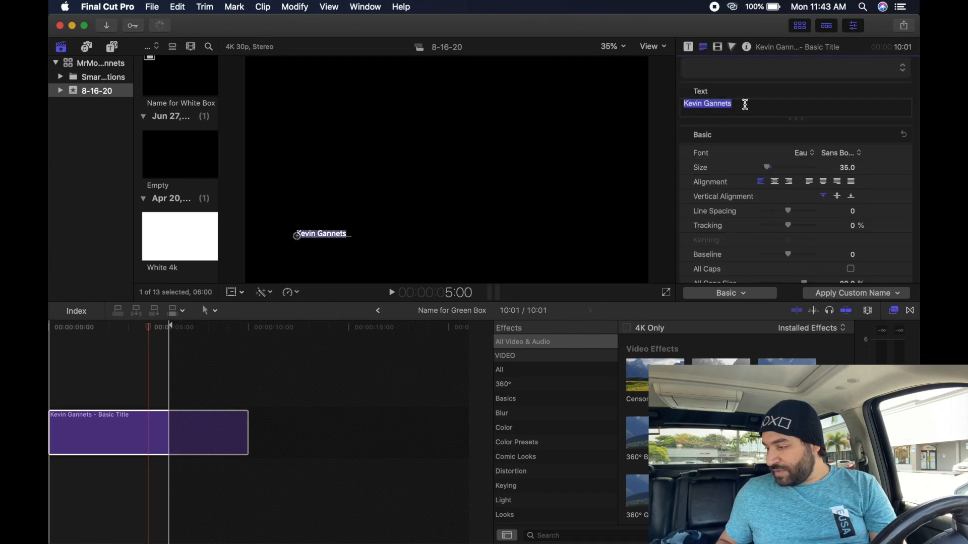
text(KGFCP)
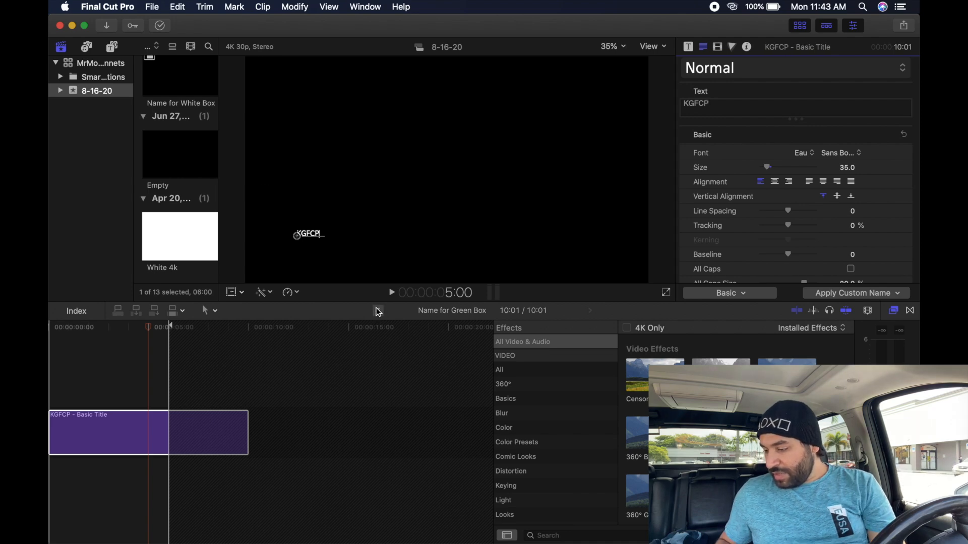
click(378, 311)
scroll(79, 407, up, 3)
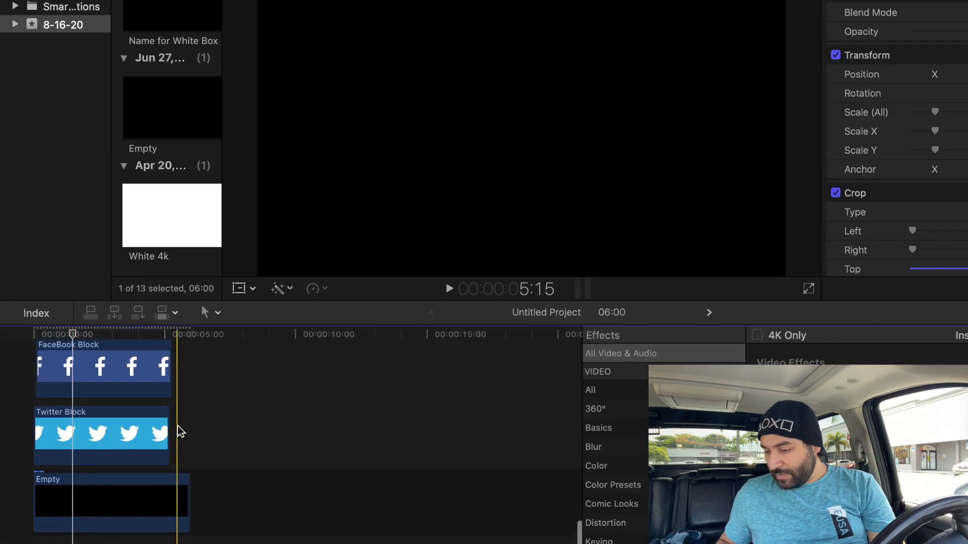
scroll(79, 407, up, 8)
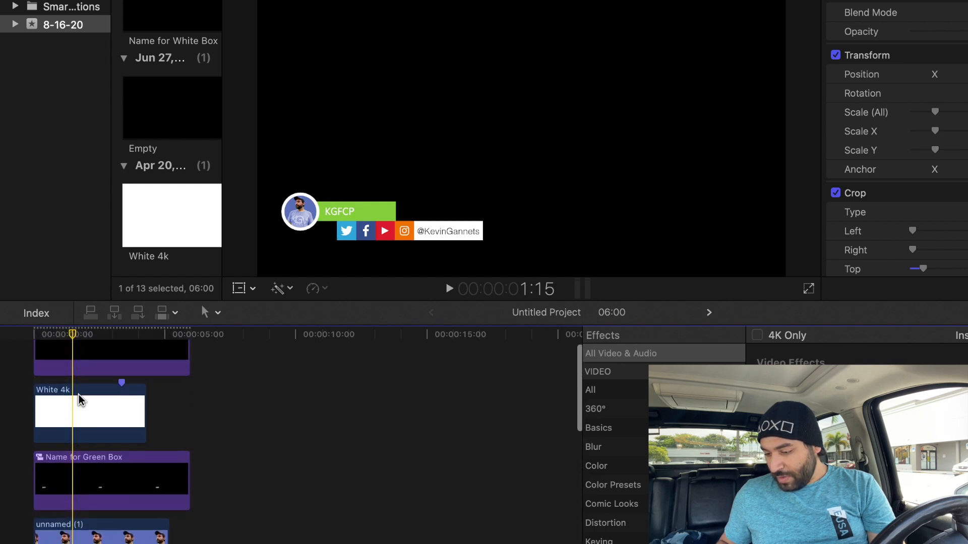
scroll(75, 373, up, 2)
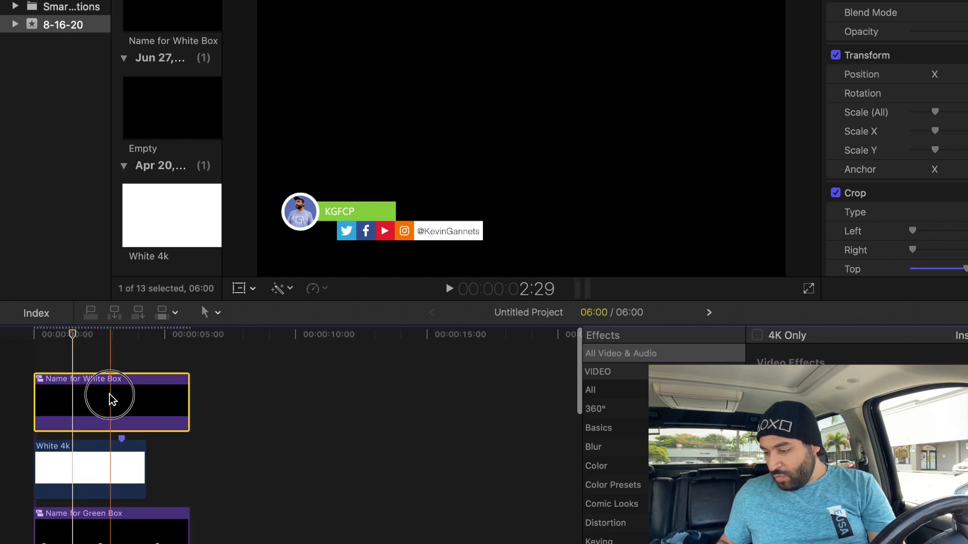
double_click(106, 396)
double_click(68, 482)
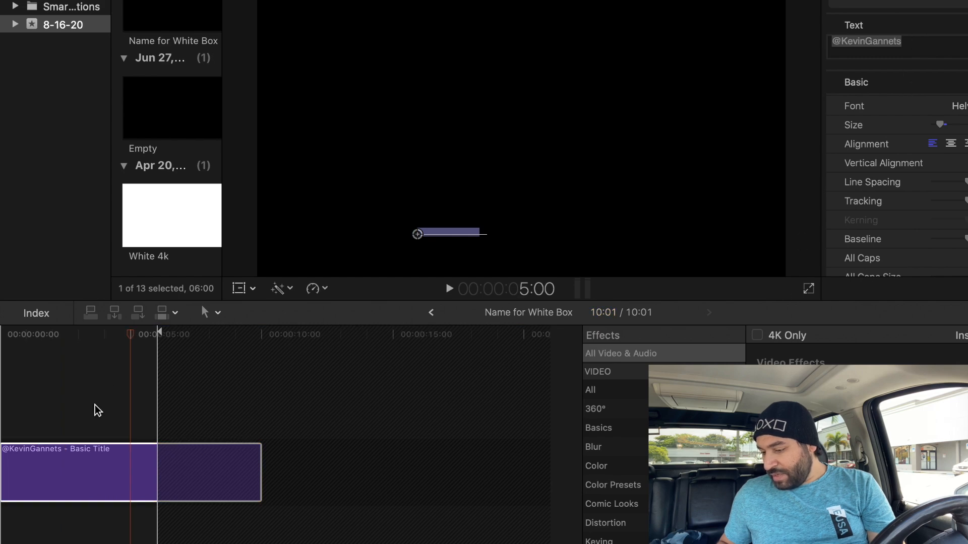
click(73, 335)
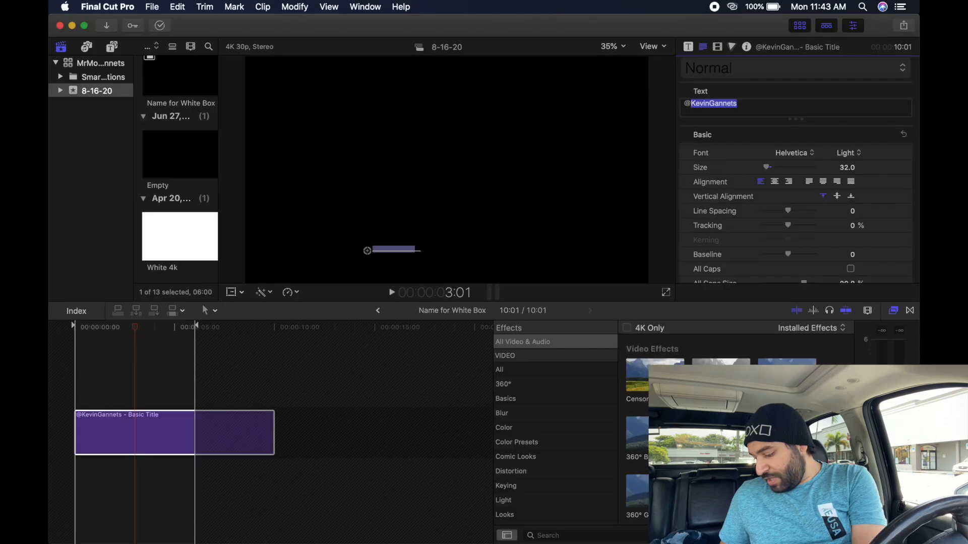
text(@KGFCP)
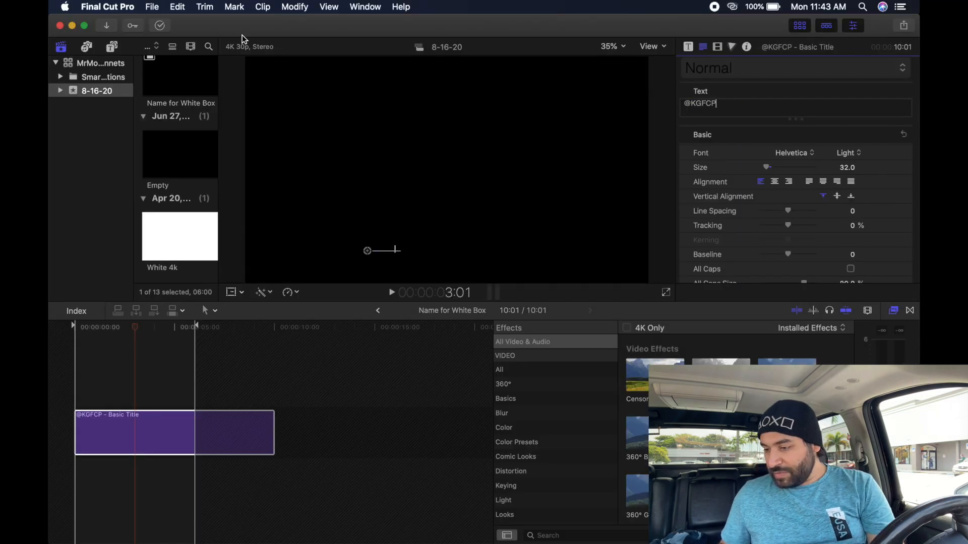
click(379, 311)
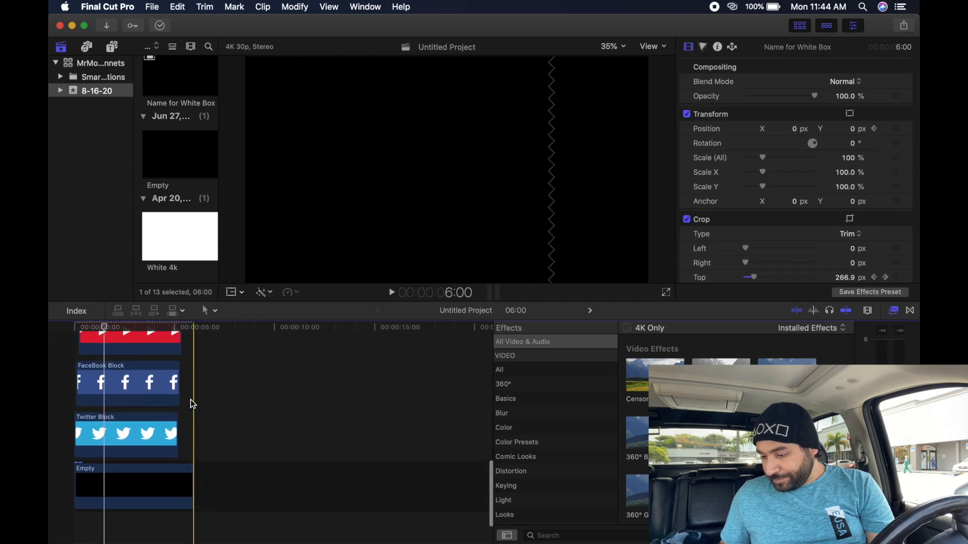
- Play back the updated lower-third to check the new name and handle
scroll(121, 430, up, 8)
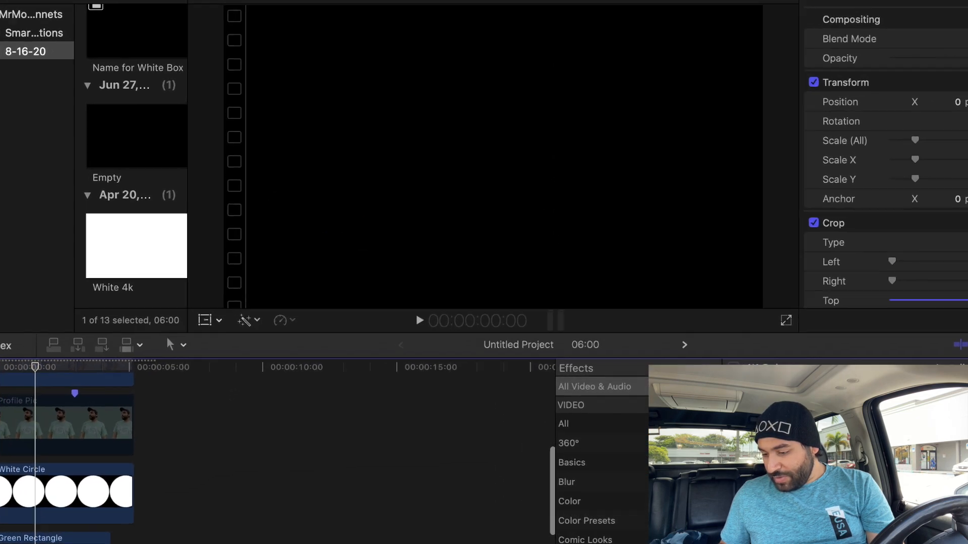
key(space)
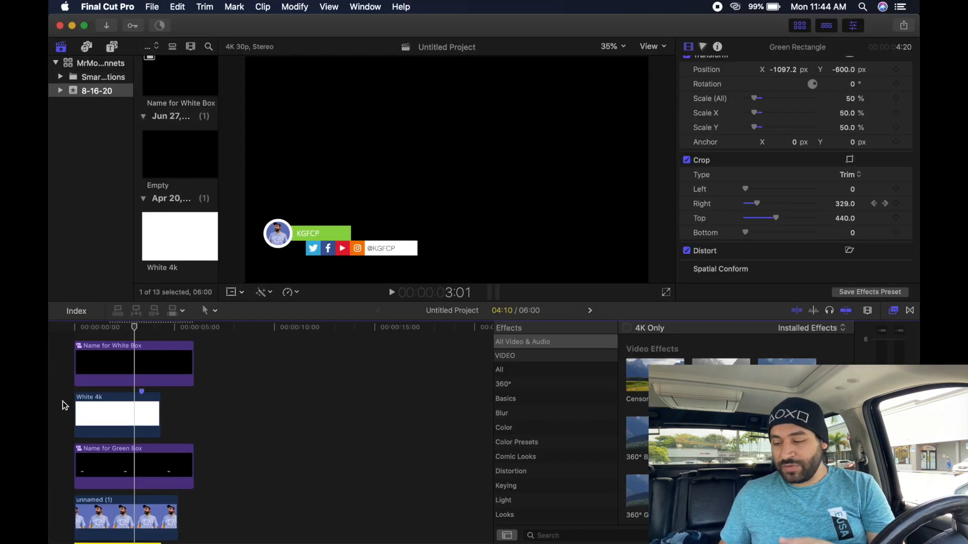
scroll(62, 401, down, 3)
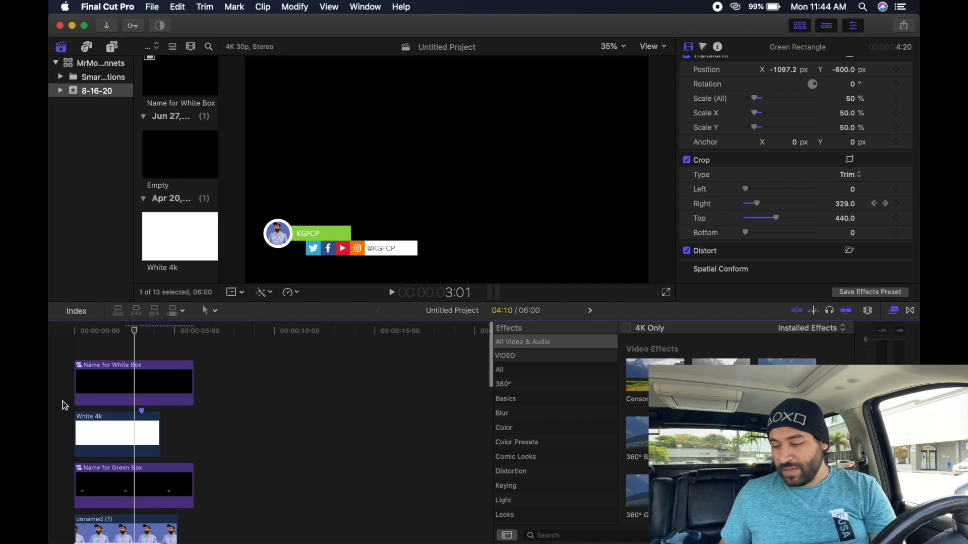
scroll(99, 409, down, 3)
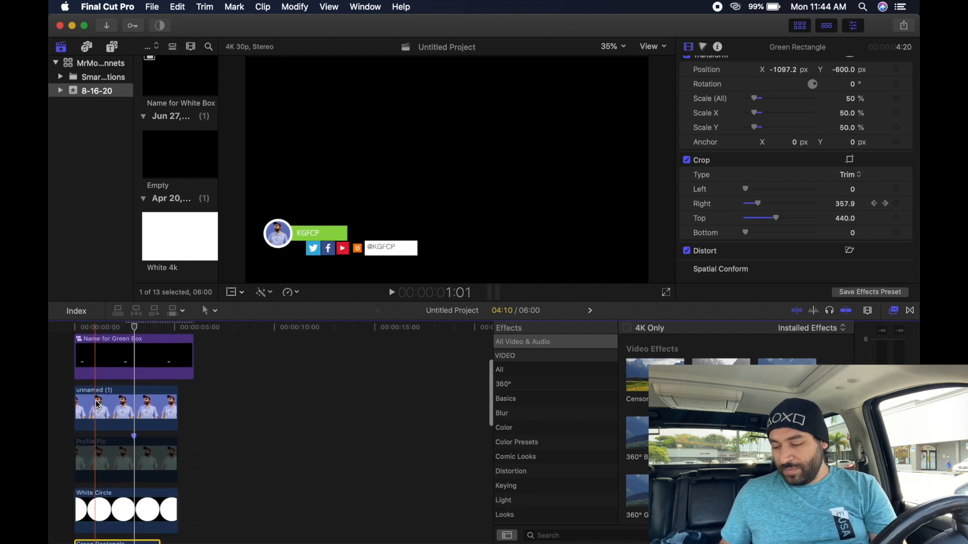
scroll(103, 423, up, 5)
scroll(106, 430, up, 1)
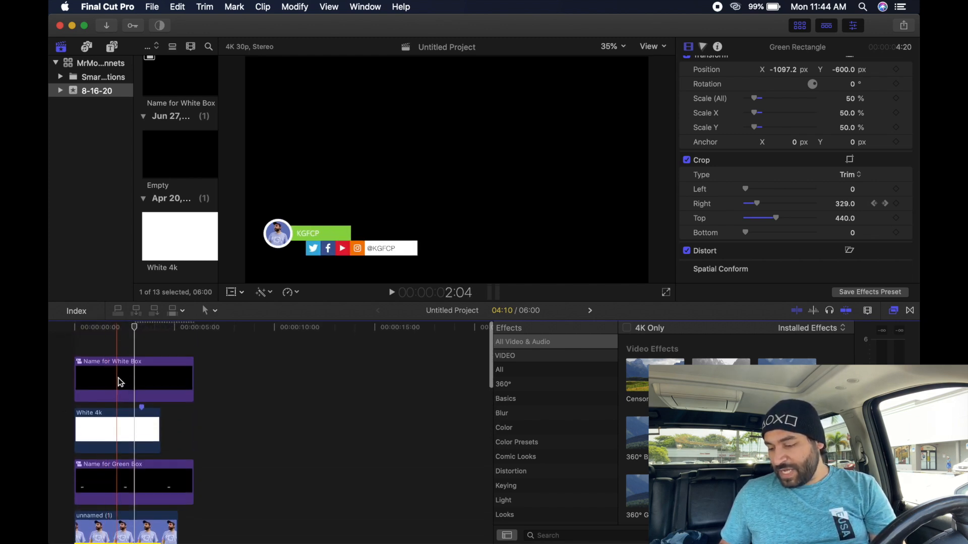
- Reopen the Name for Green Box compound clip and select its KGFCP title text in the Inspector
double_click(123, 483)
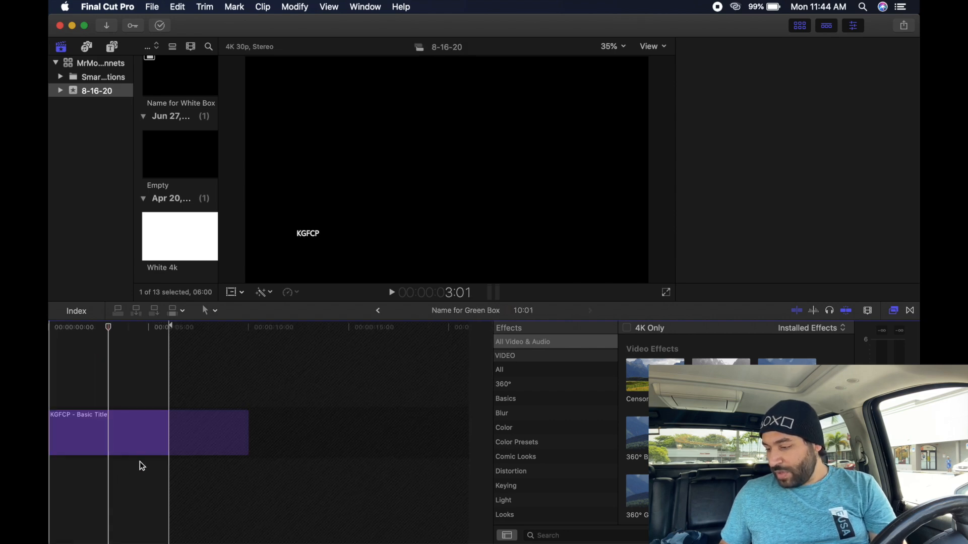
click(122, 420)
click(731, 101)
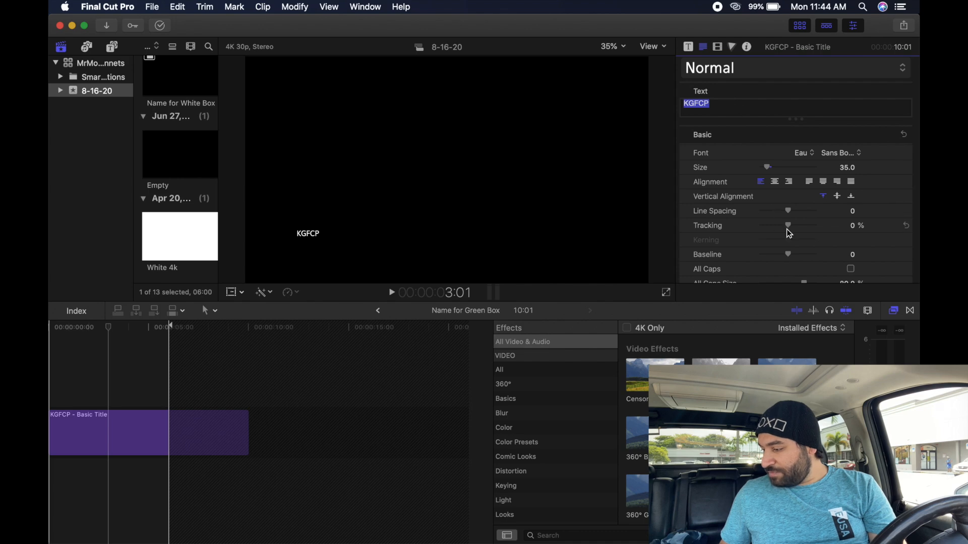
- Increase the green name title's letter tracking, then return to the main timeline
drag(788, 226, 801, 225)
click(378, 311)
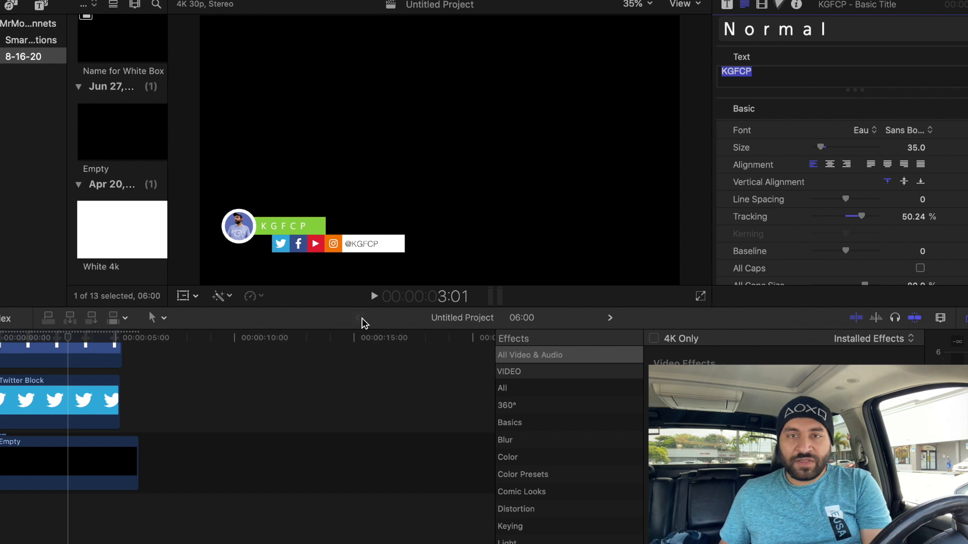
scroll(138, 398, up, 7)
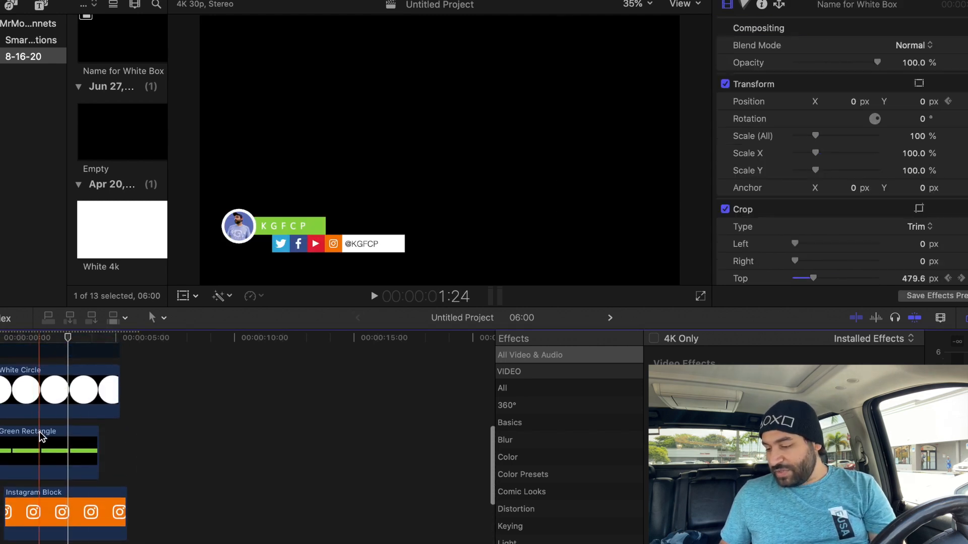
scroll(41, 436, down, 5)
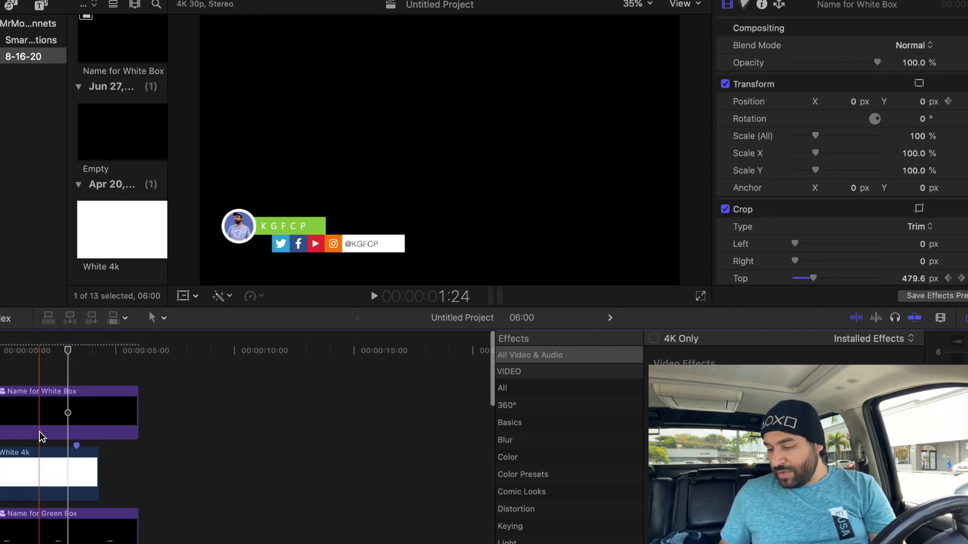
- Replace the green title's text with the creator's name plus 'YouTube' and reset tracking to 0
double_click(57, 522)
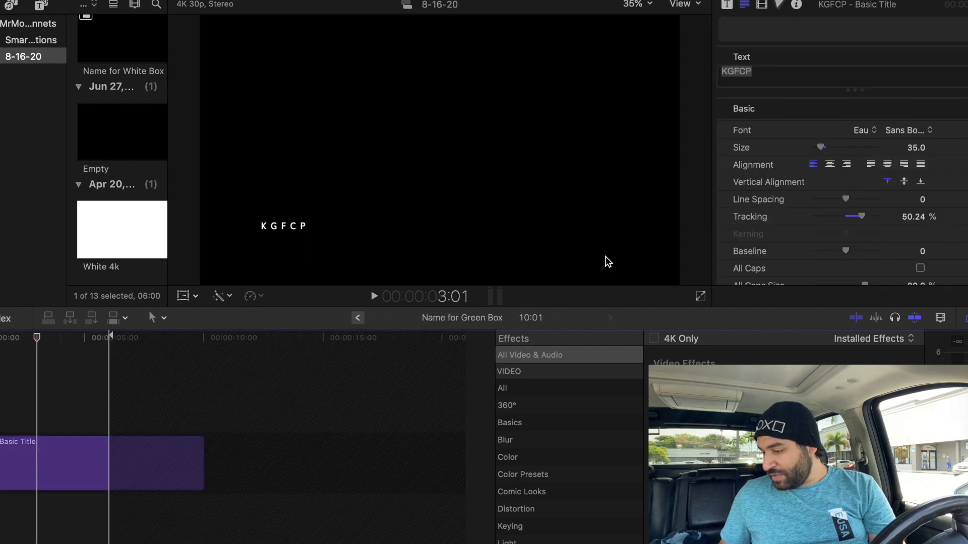
click(29, 470)
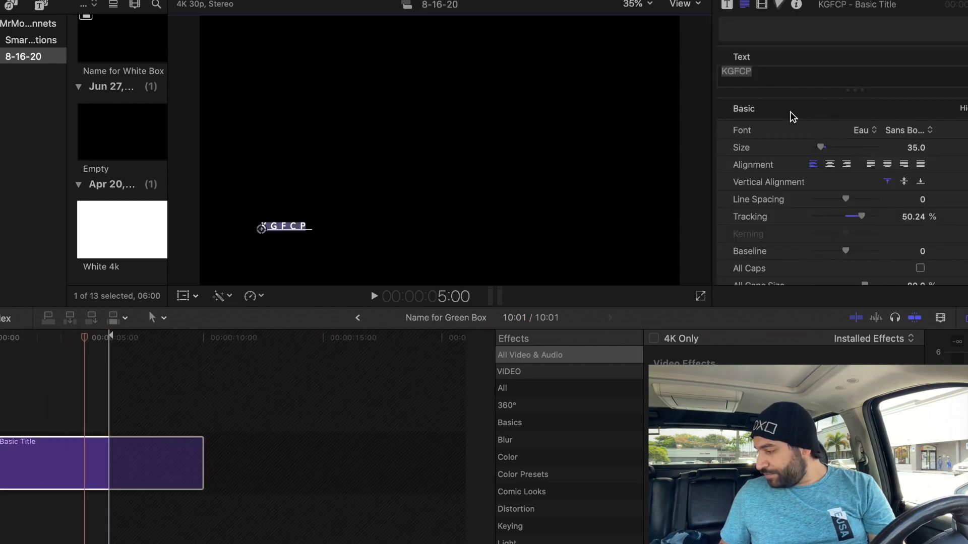
click(780, 73)
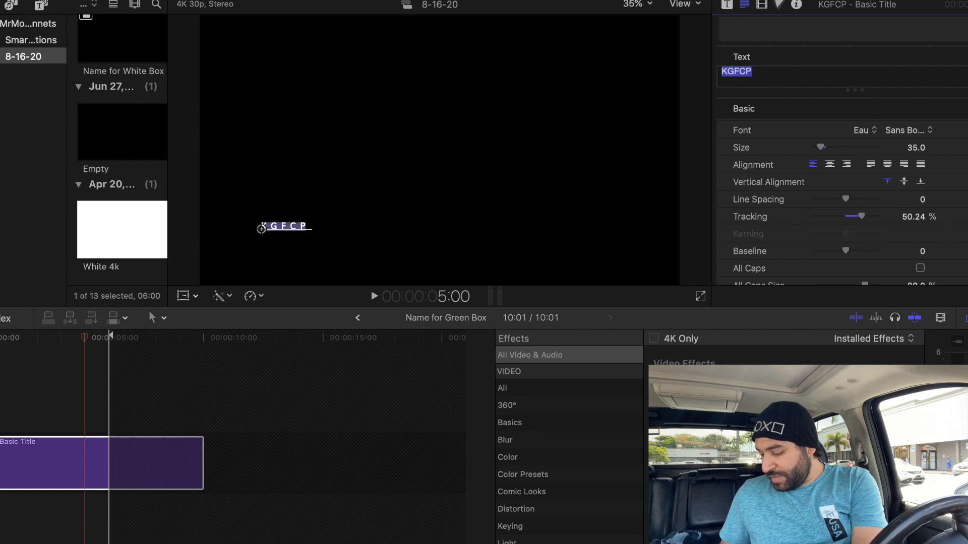
text(KevinGannets)
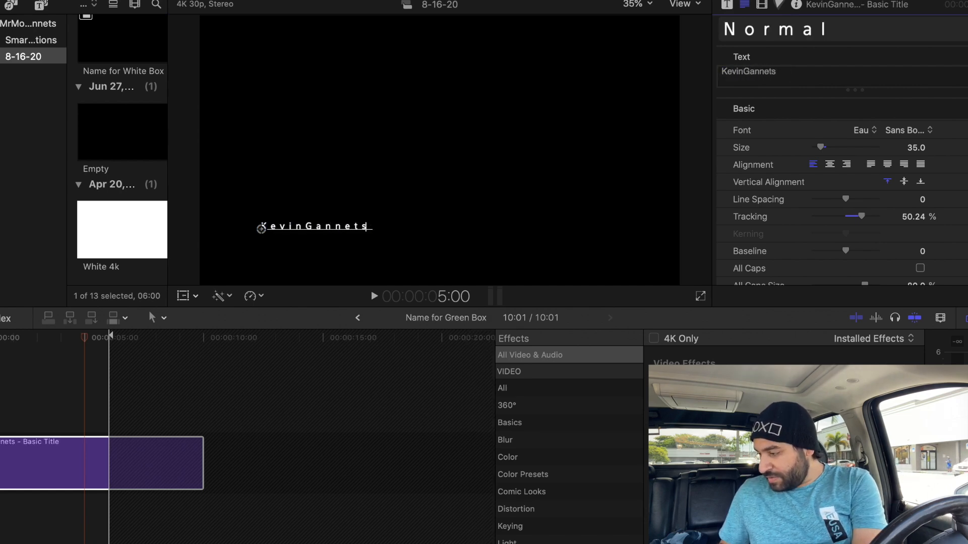
text(YouTube)
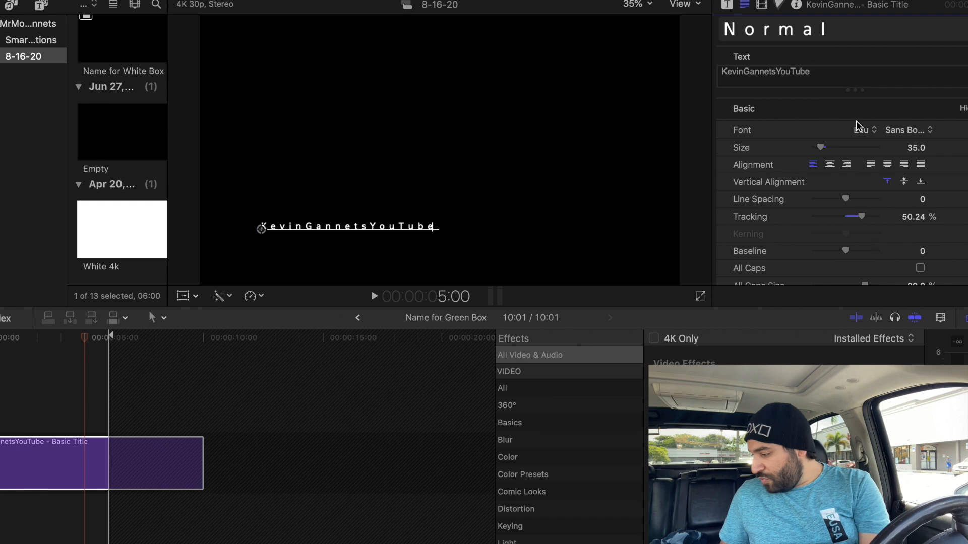
click(918, 218)
text(0)
key(Return)
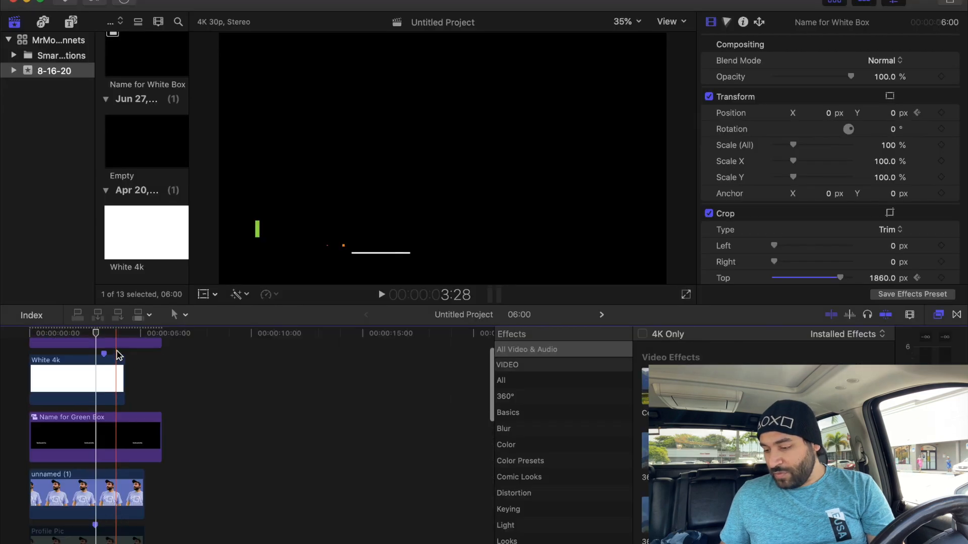
- Change the Name for Green Box title's font to DIN Condensed Bold and go back to the project
scroll(117, 383, down, 1)
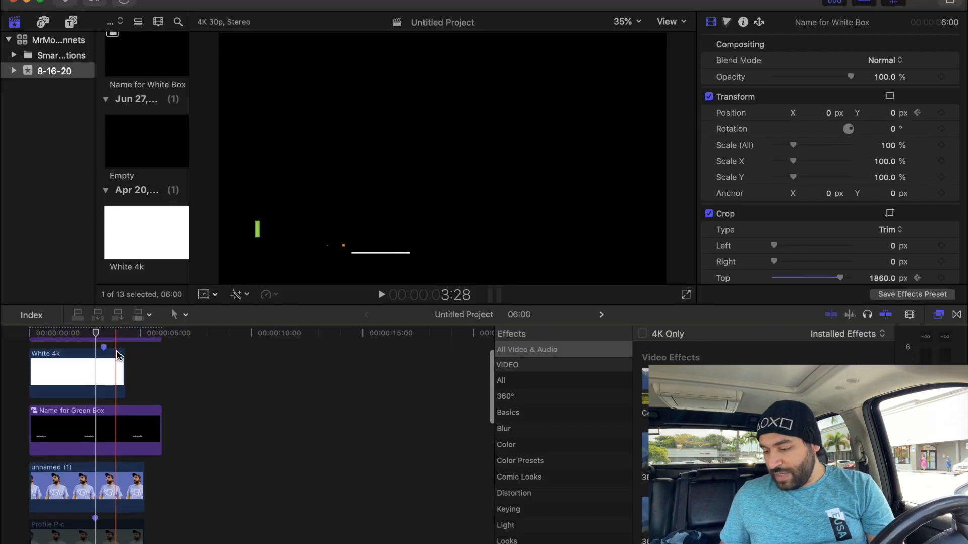
scroll(106, 444, up, 2)
double_click(99, 460)
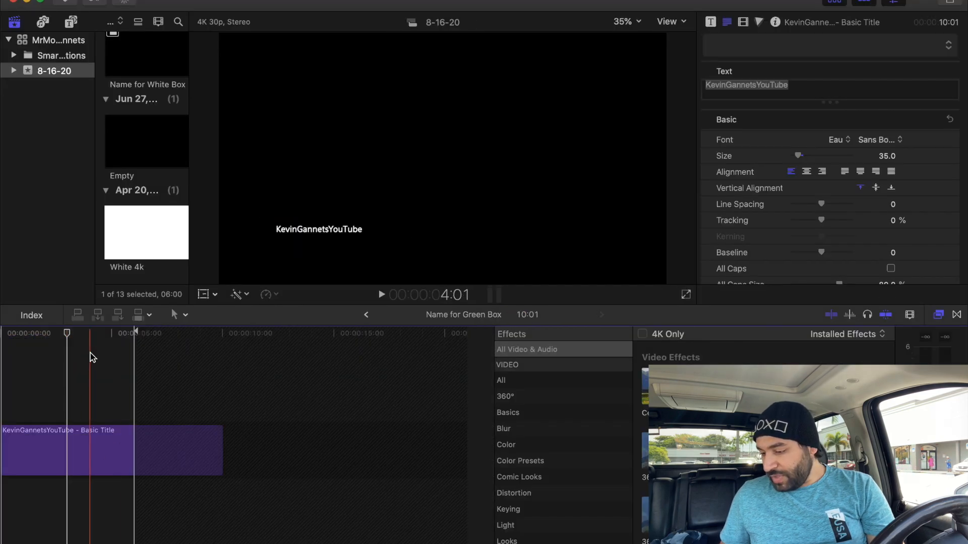
click(864, 142)
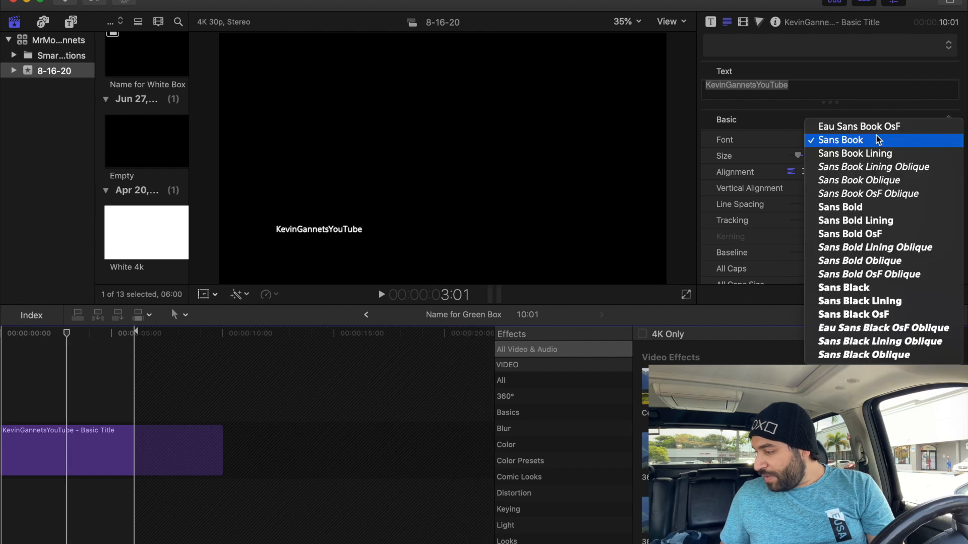
click(877, 120)
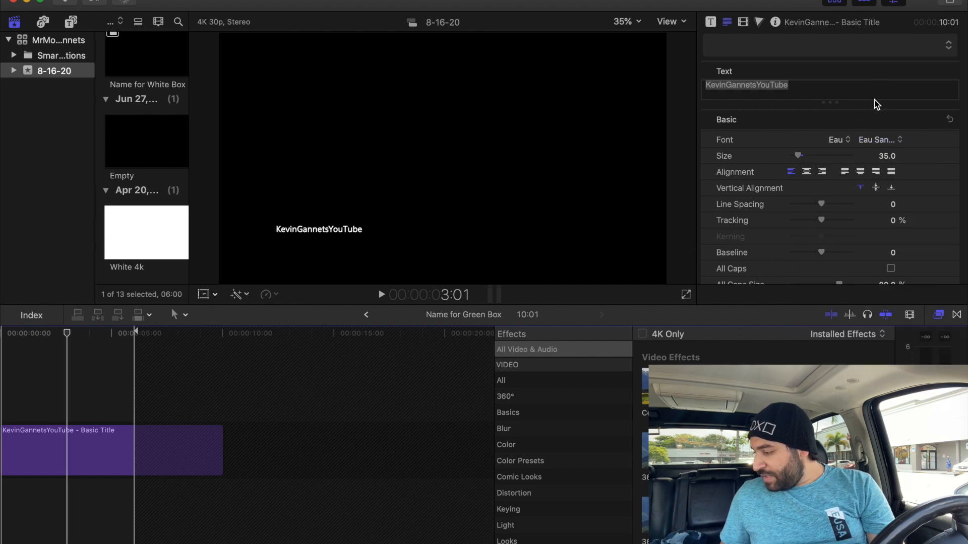
click(841, 139)
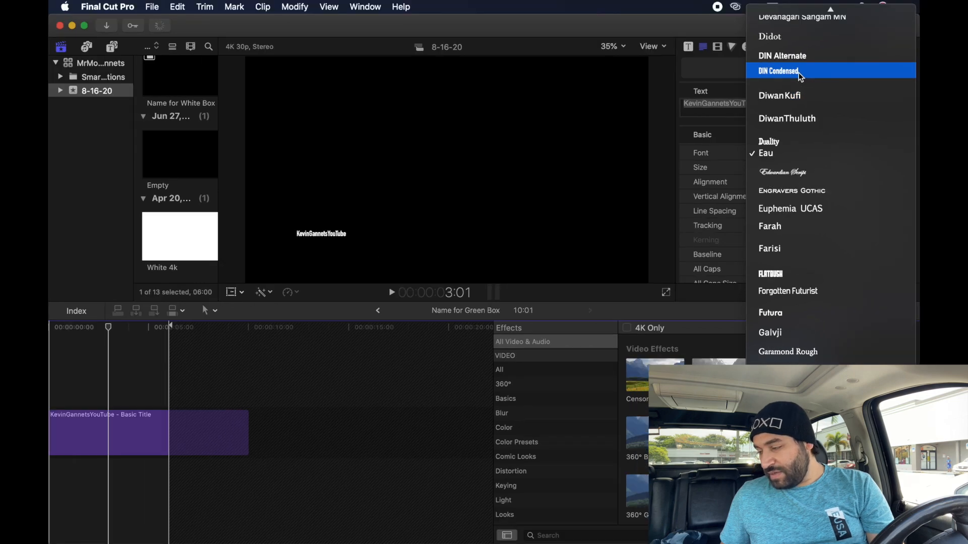
click(834, 51)
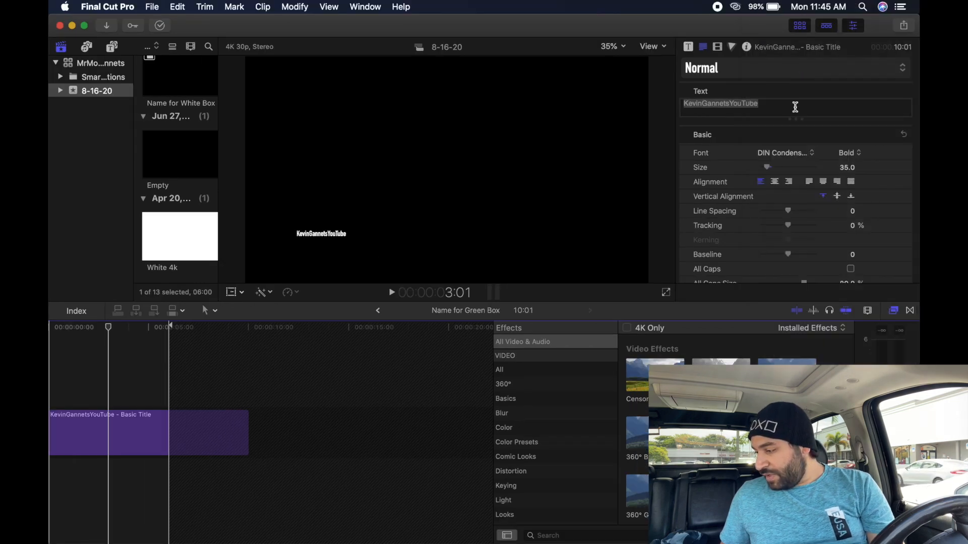
click(377, 311)
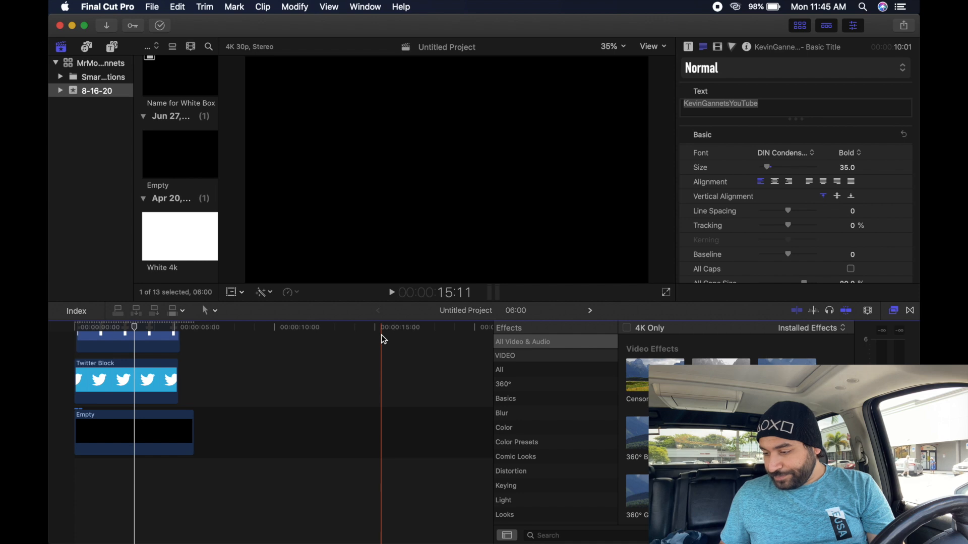
- Set the white-box title to the creator's name plus 'YouTube' in the condensed font
key(space)
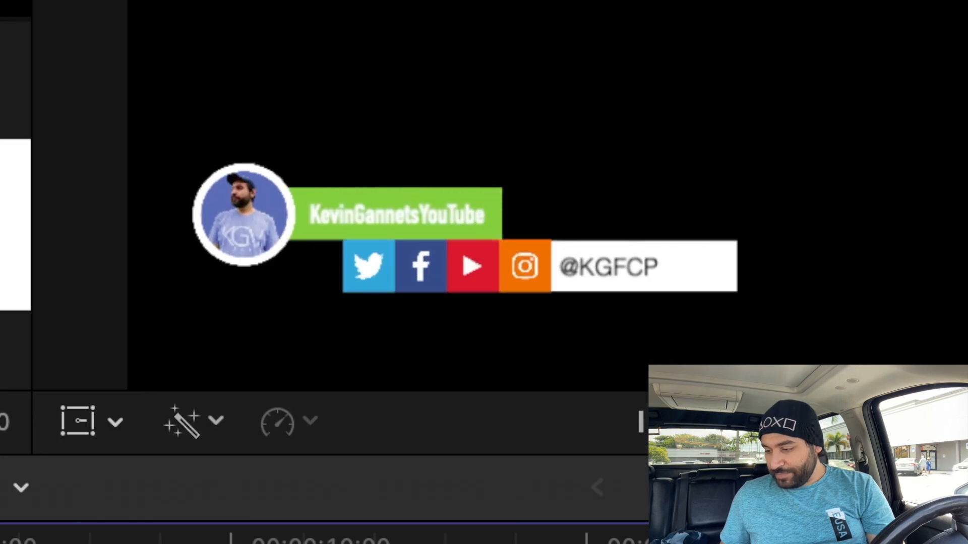
key(space)
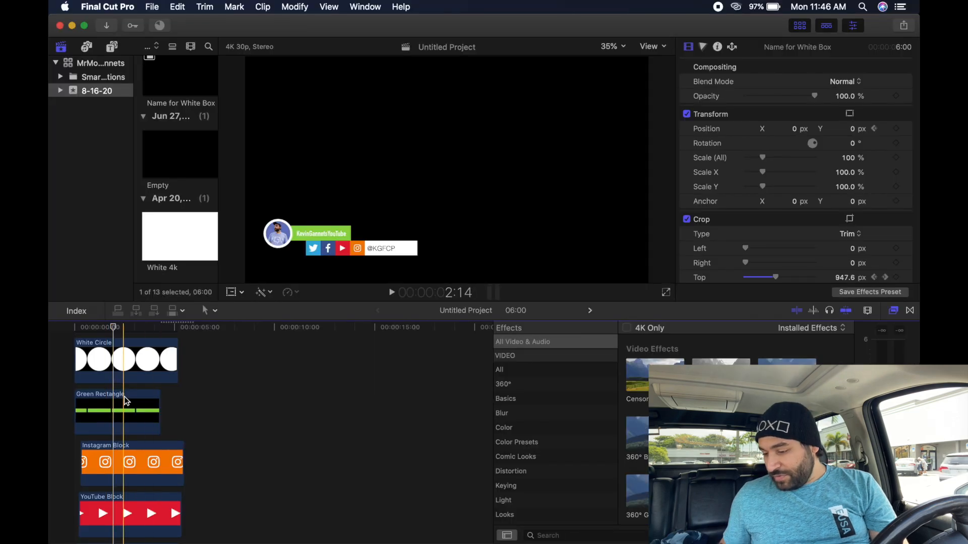
scroll(130, 397, up, 5)
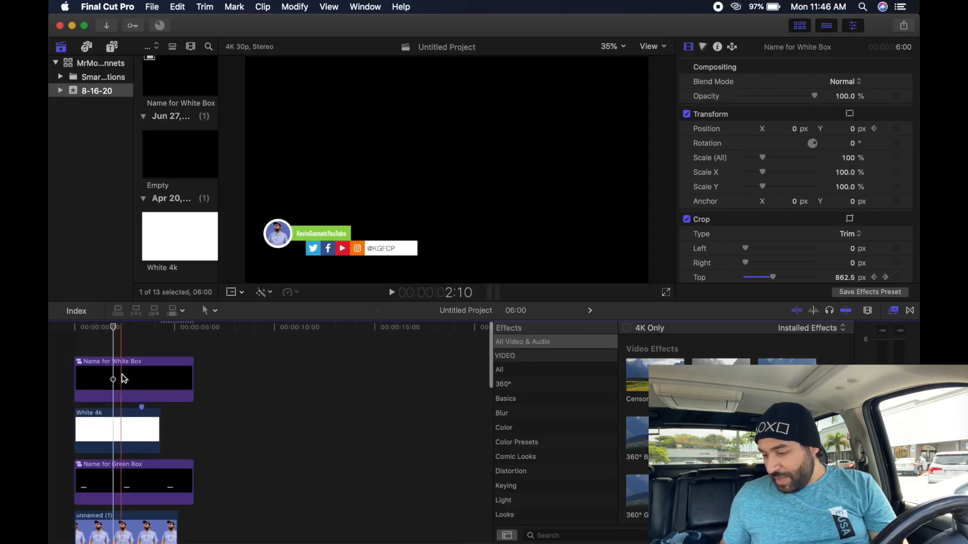
double_click(121, 371)
double_click(121, 427)
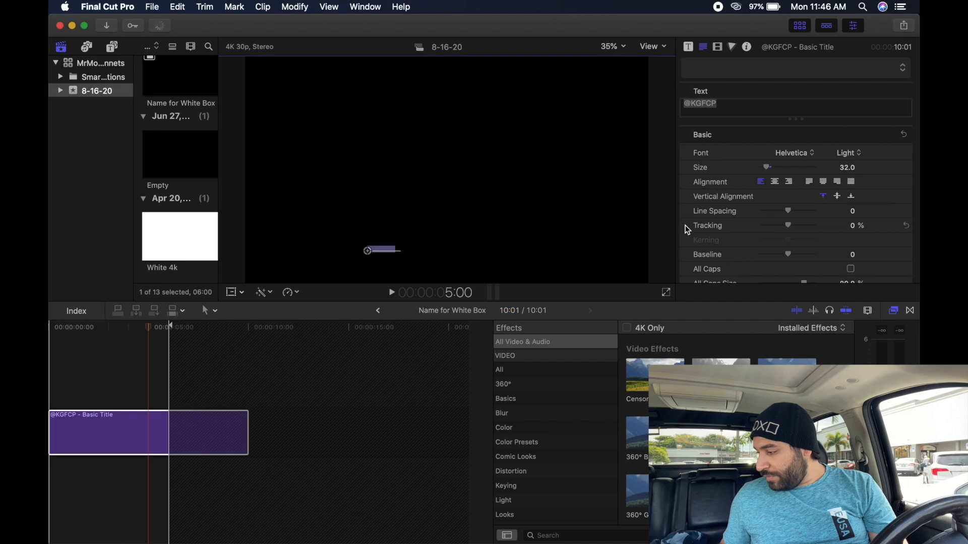
text(KevinGannetsYouTube)
click(793, 152)
click(793, 38)
click(381, 311)
- Play the lower-third from the first frame to check both name boxes
click(76, 327)
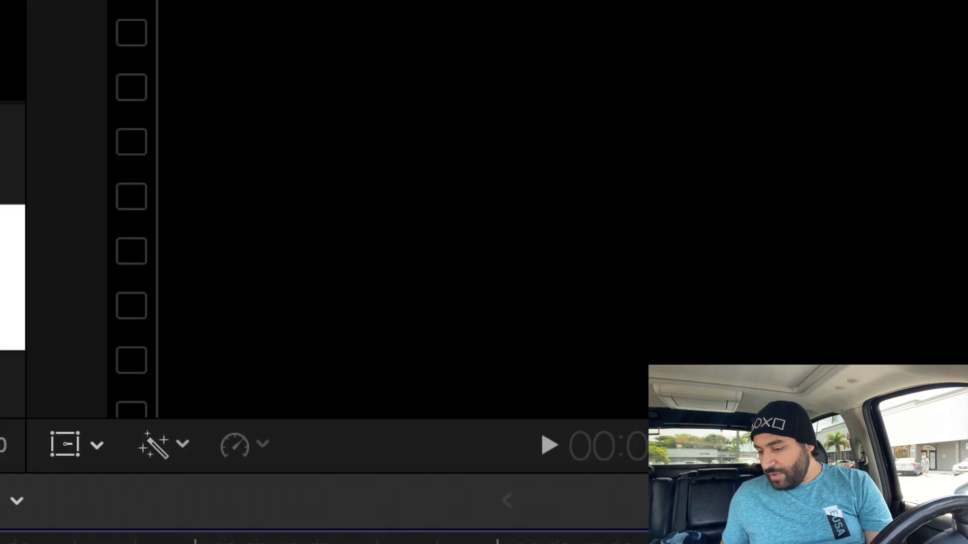
key(space)
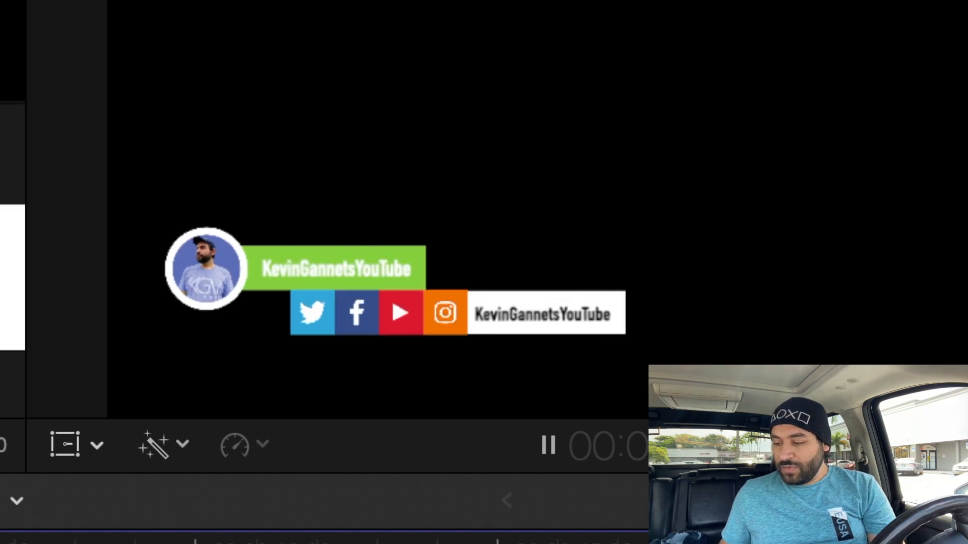
key(space)
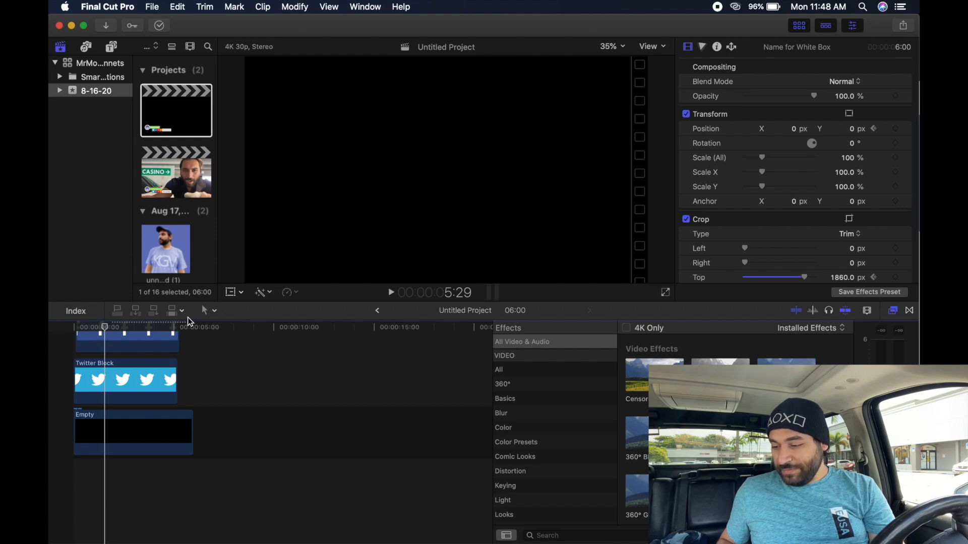
- Drag Twitch Block.png from the assets folder in Finder into the timeline above FaceBook Block
scroll(120, 392, up, 3)
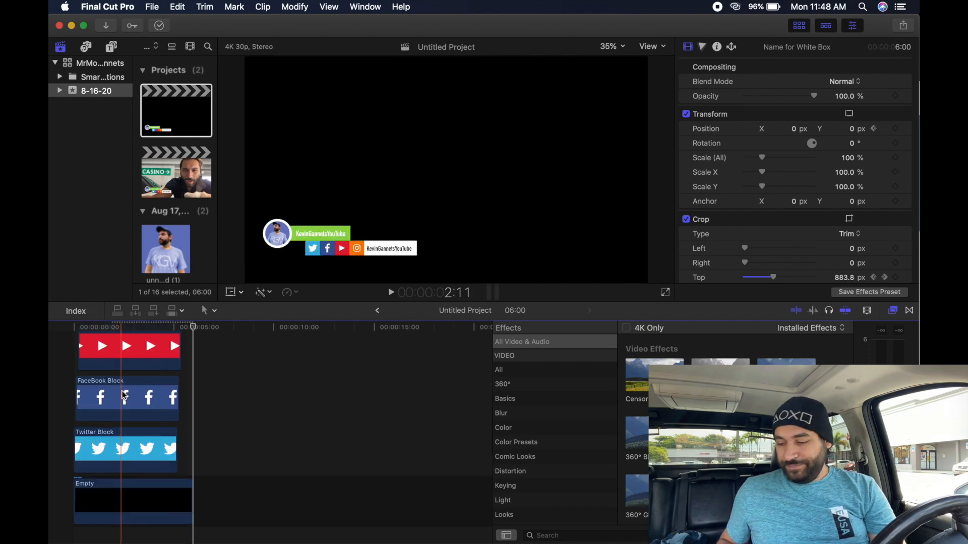
click(112, 323)
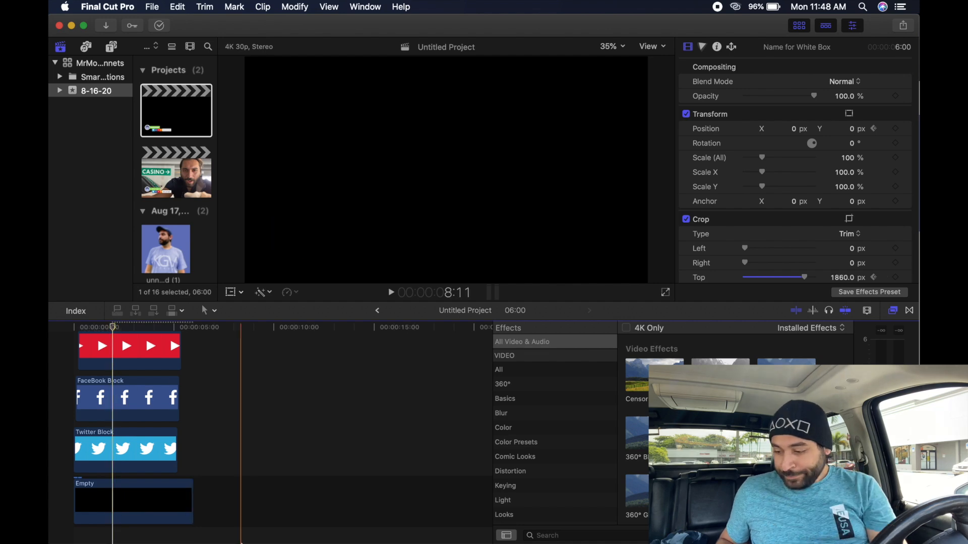
click(292, 525)
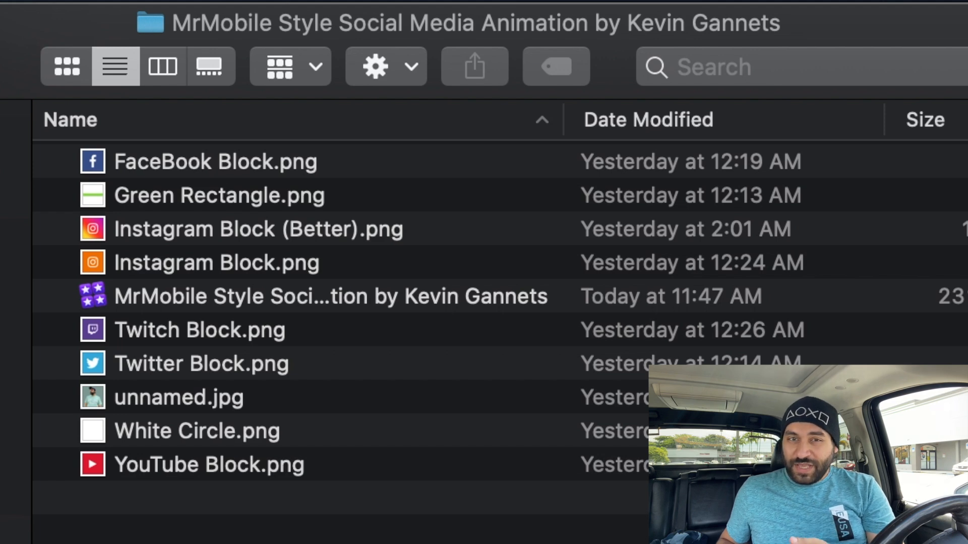
scroll(323, 312, up, 1)
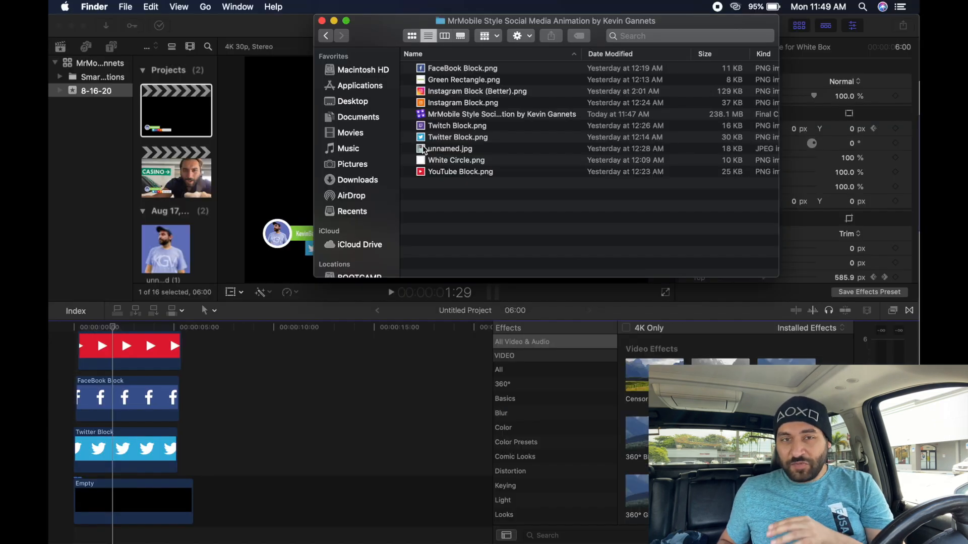
click(454, 126)
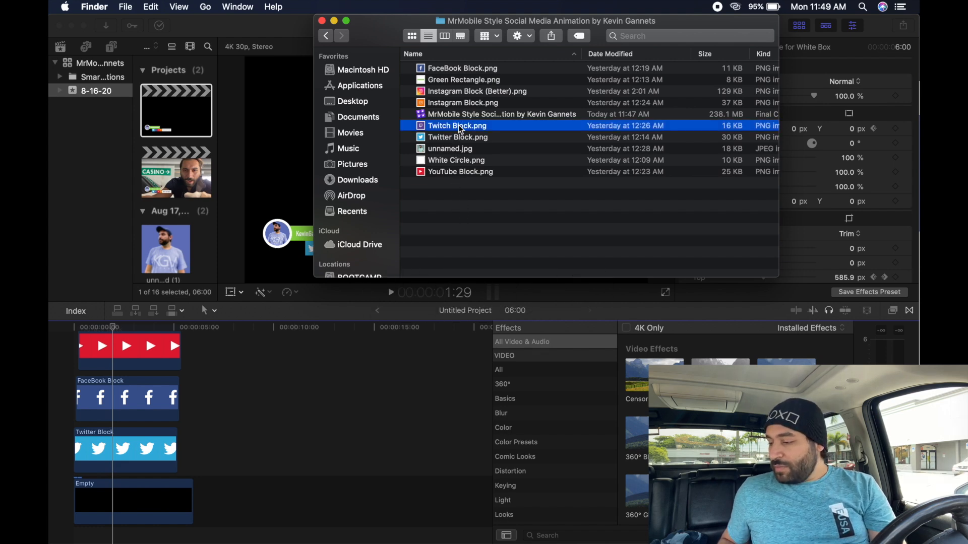
drag(450, 129, 82, 386)
- Trim the end of the Twitch Block clip to 05:06 so it matches FaceBook Block
key(super+equal)
key(super+equal)
key(super+equal)
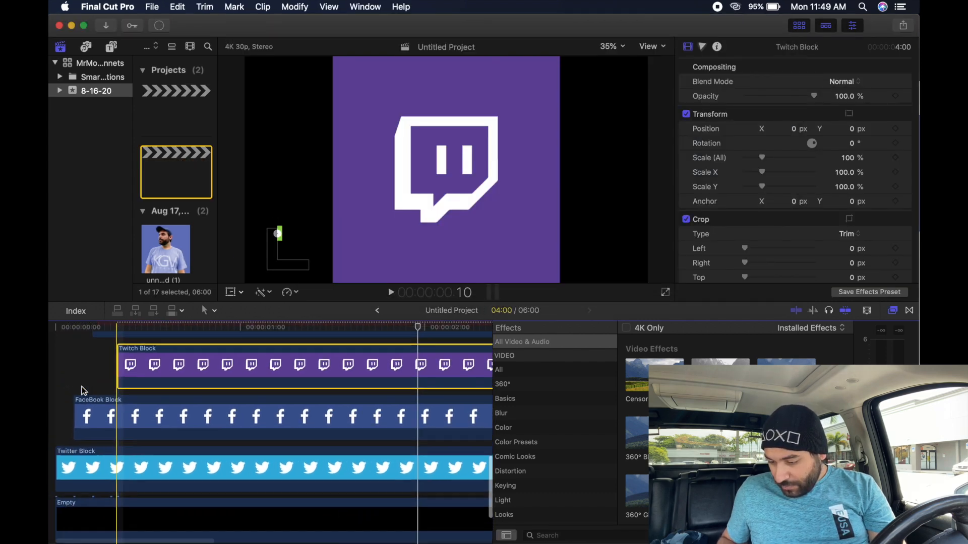
drag(156, 374, 113, 374)
scroll(304, 364, right, 10)
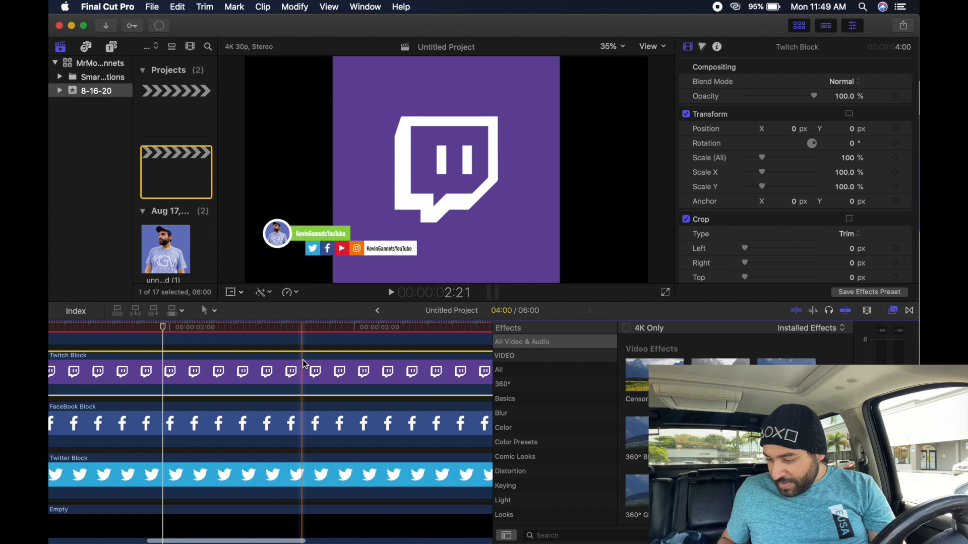
scroll(304, 364, right, 8)
drag(216, 381, 430, 382)
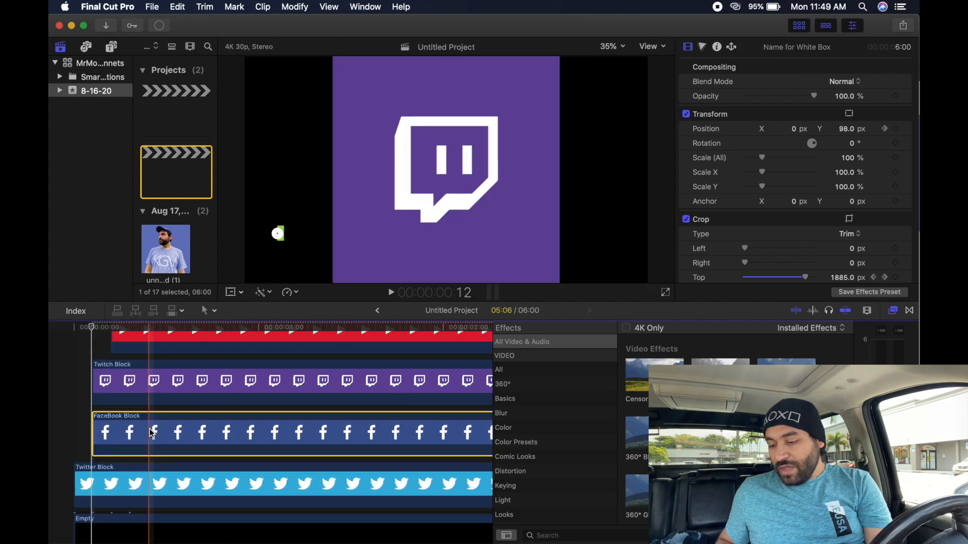
- Paste the FaceBook Block's position and scale animation onto Twitch Block and preview the result
key(super+c)
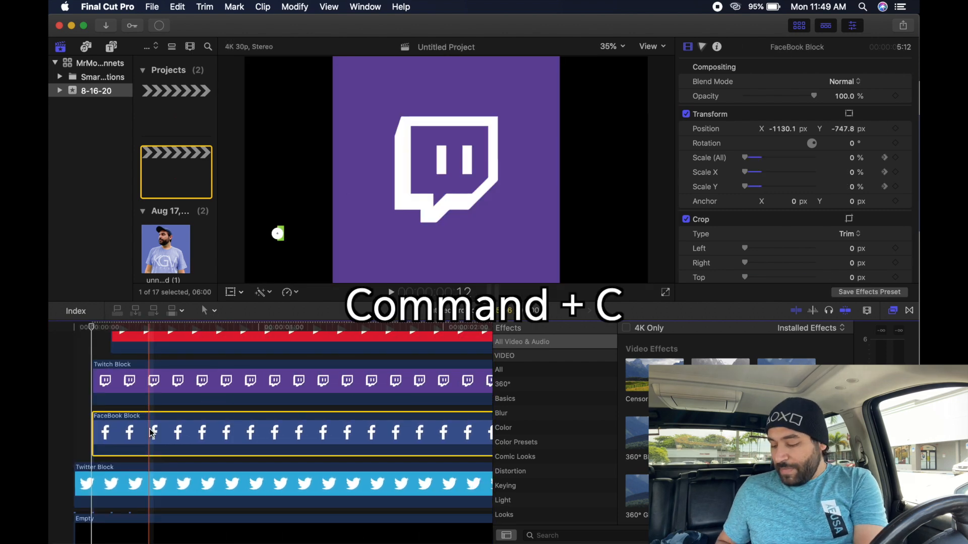
click(147, 377)
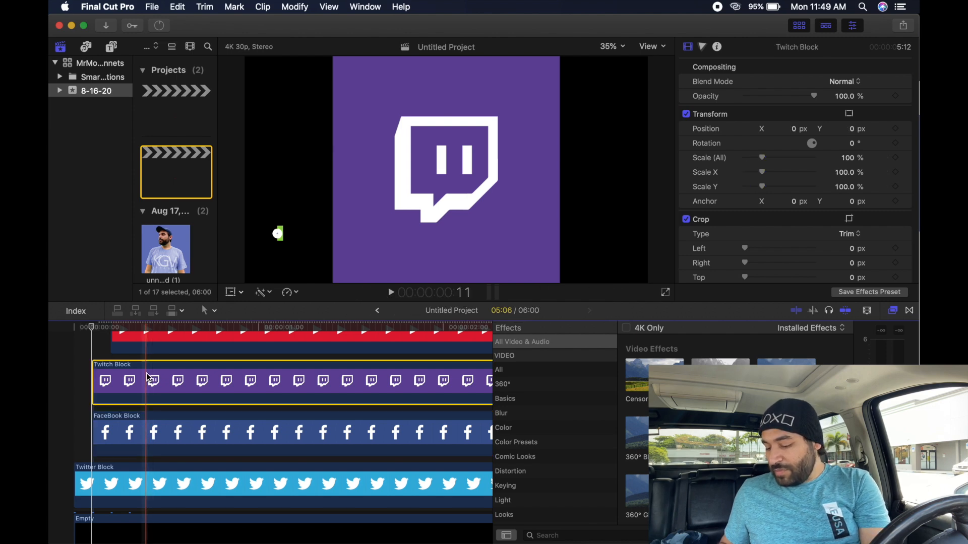
key(super+alt+v)
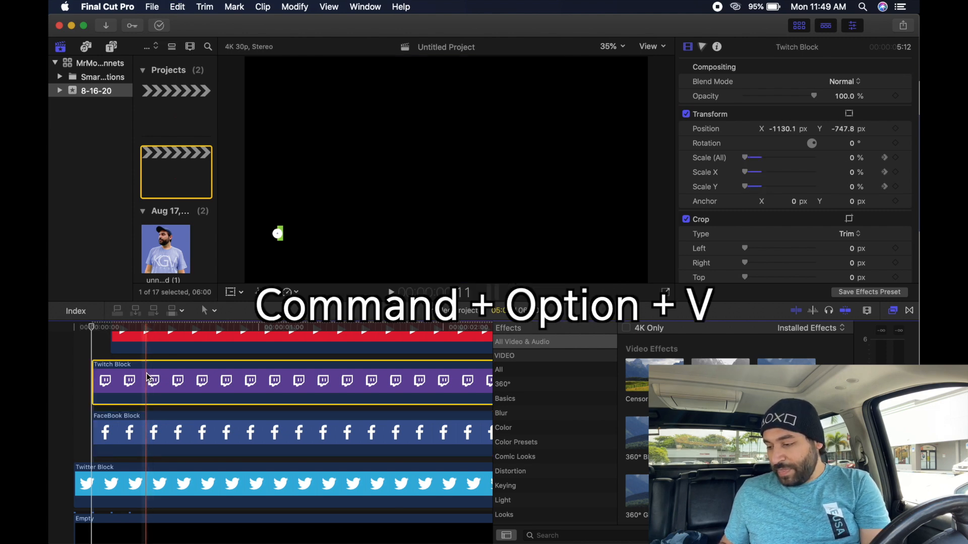
key(space)
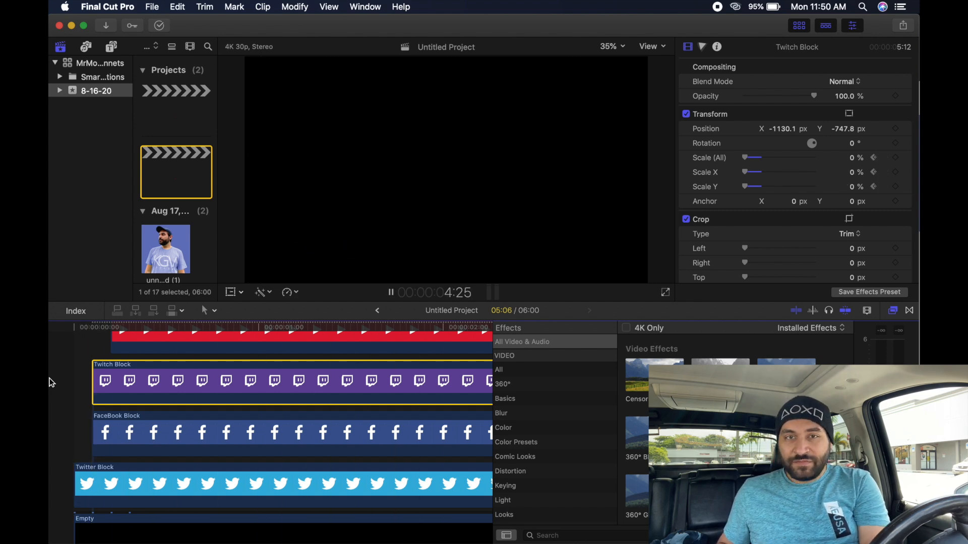
key(space)
scroll(134, 426, left, 7)
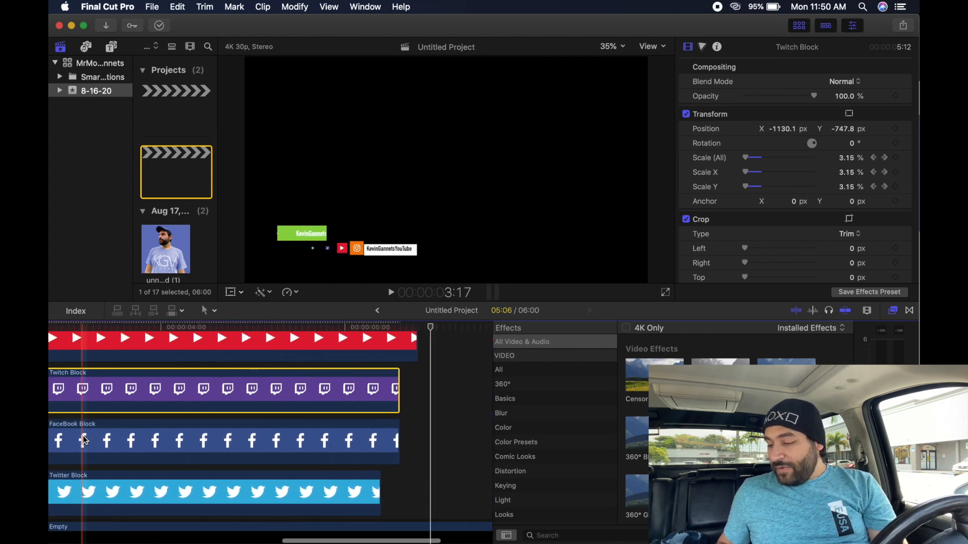
scroll(129, 427, up, 3)
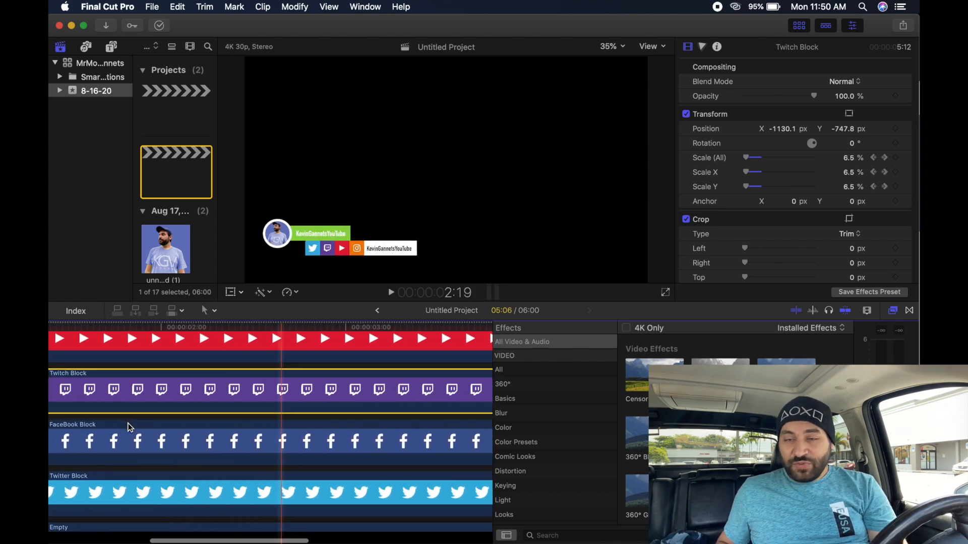
scroll(129, 428, left, 3)
- Open the block-images folder in Finder in column view with image previews
mouse_move(312, 541)
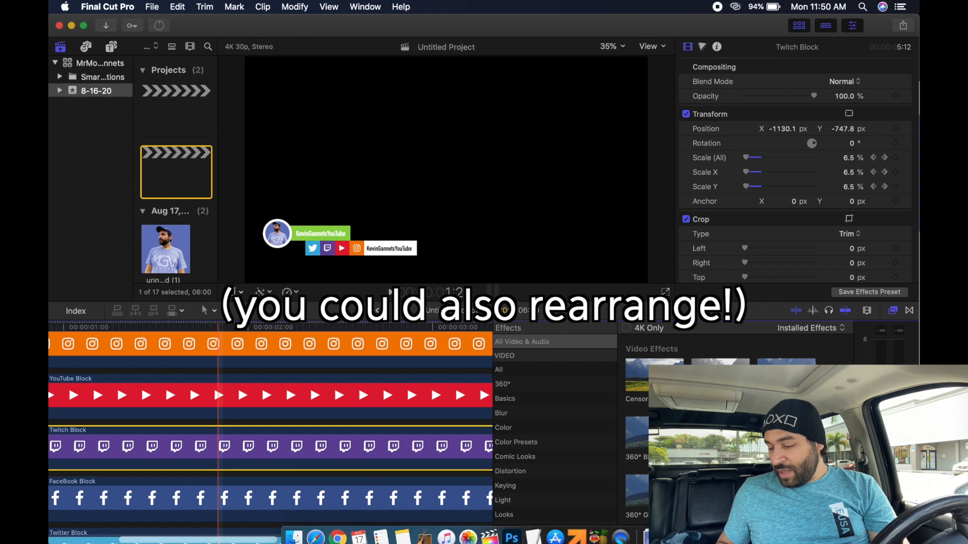
click(293, 527)
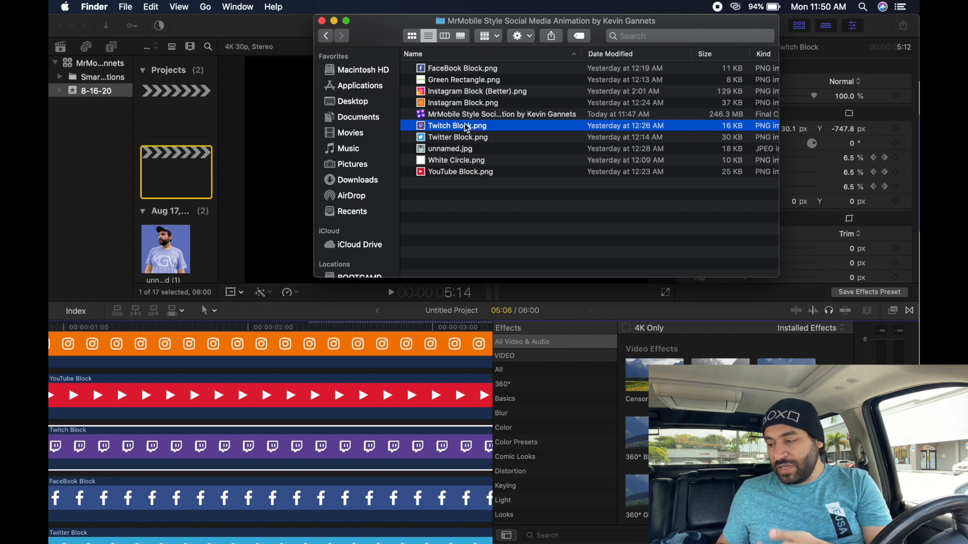
click(445, 36)
scroll(722, 185, down, 2)
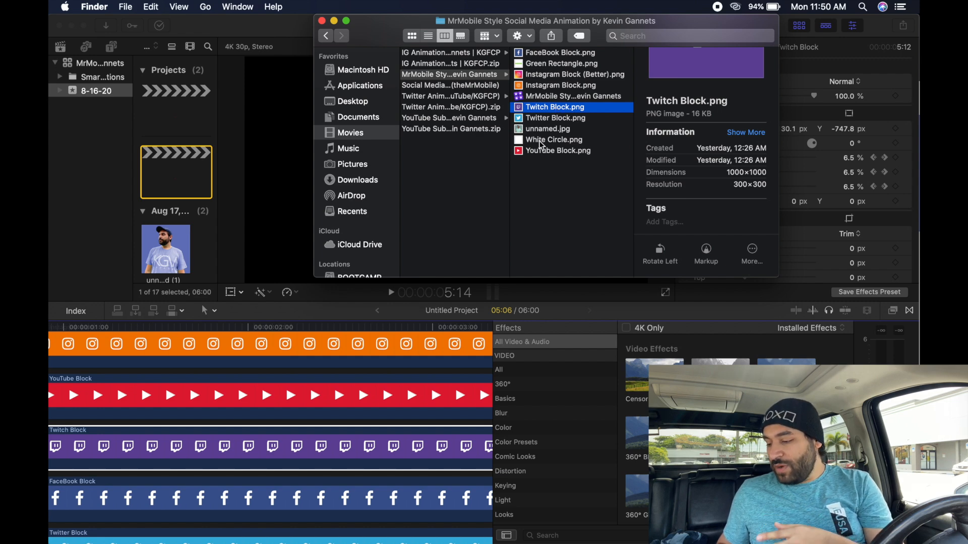
scroll(369, 342, up, 3)
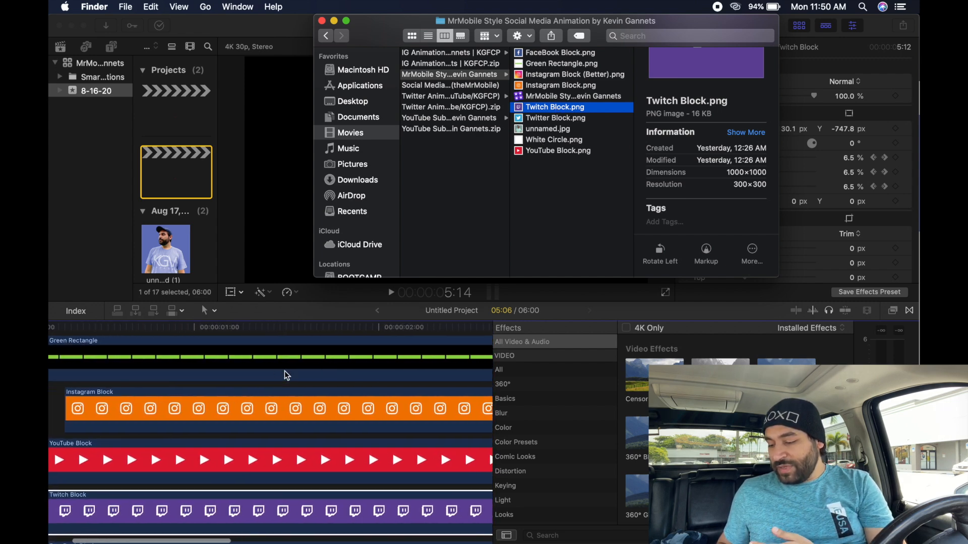
scroll(141, 398, left, 2)
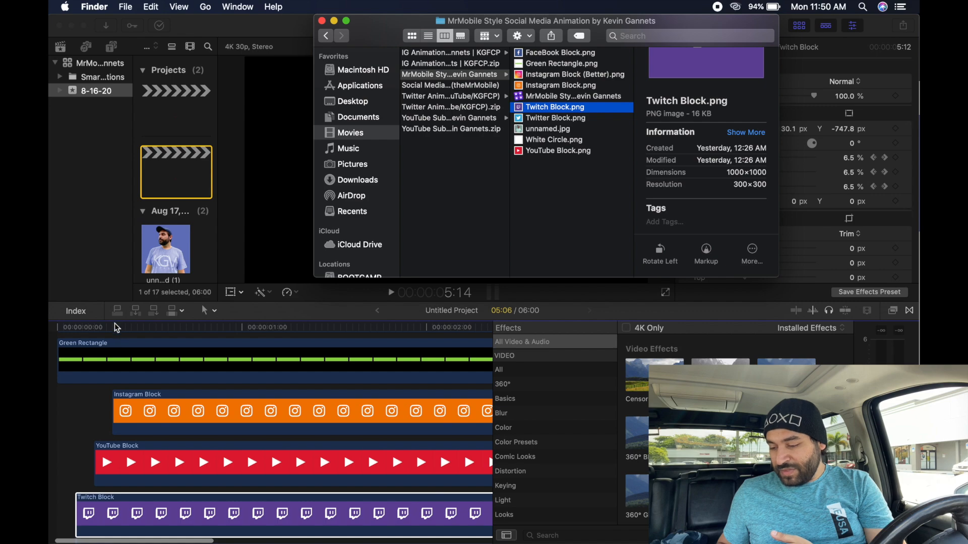
- Move the playhead near the start, then return to Finder and select Instagram Block (Better)
click(114, 327)
key(ctrl+Up)
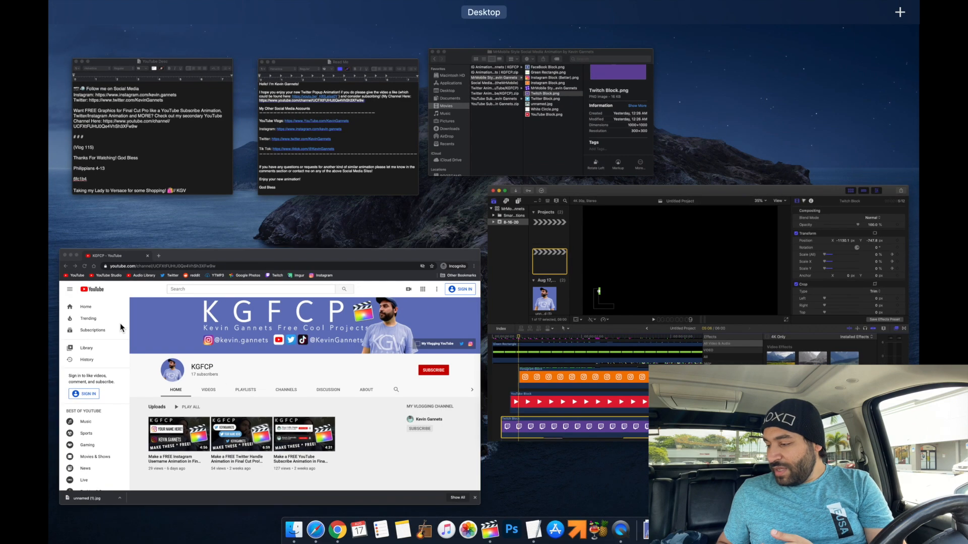
click(467, 135)
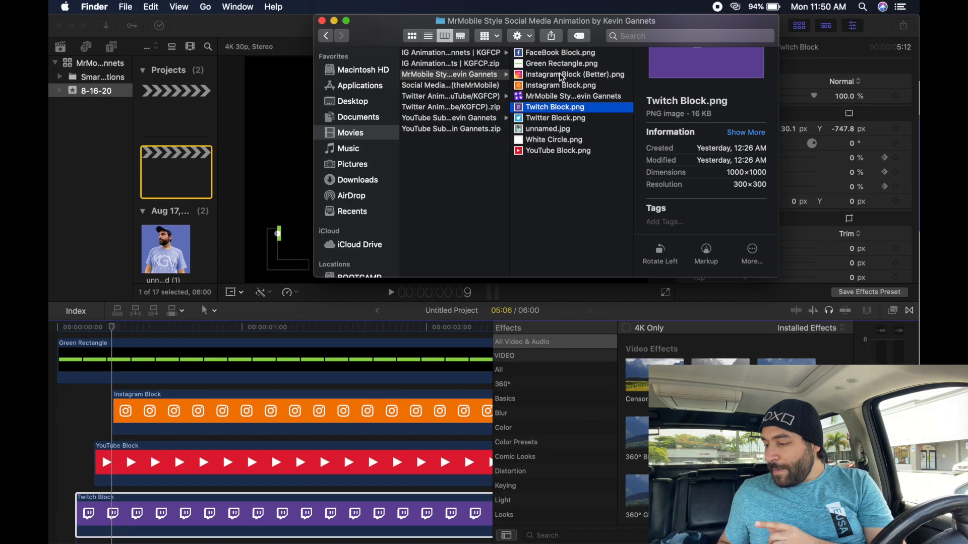
click(561, 75)
- Add Instagram Block (Better) above Instagram Block and extend it to the same length
key(space)
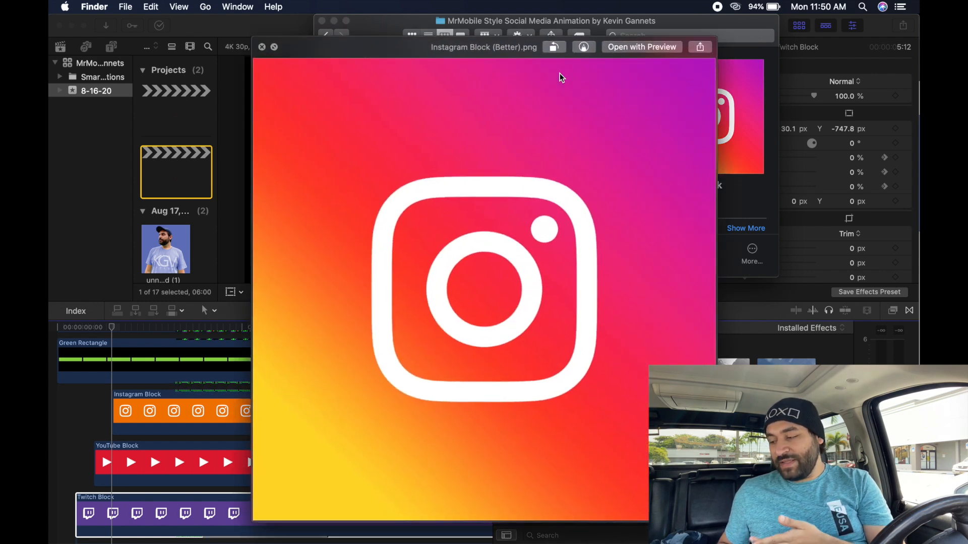
key(space)
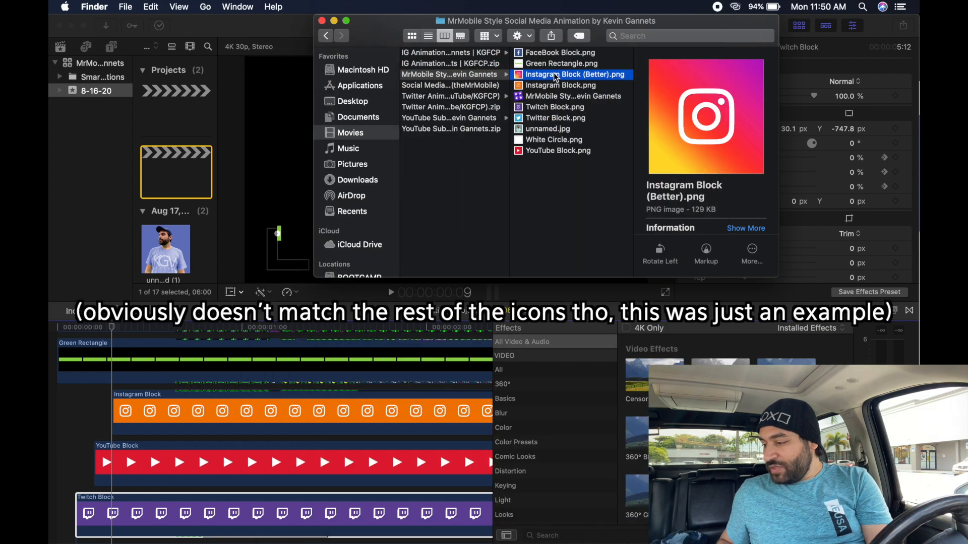
drag(556, 76, 125, 387)
scroll(162, 394, right, 10)
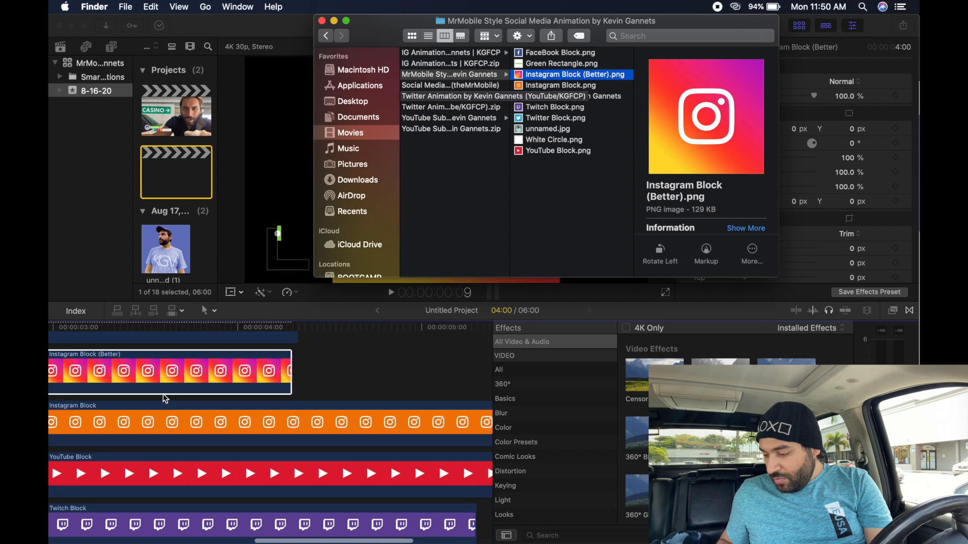
click(191, 380)
drag(193, 382, 415, 383)
- Paste the orange Instagram Block's animation onto Instagram Block (Better) and play the lower-third
click(261, 424)
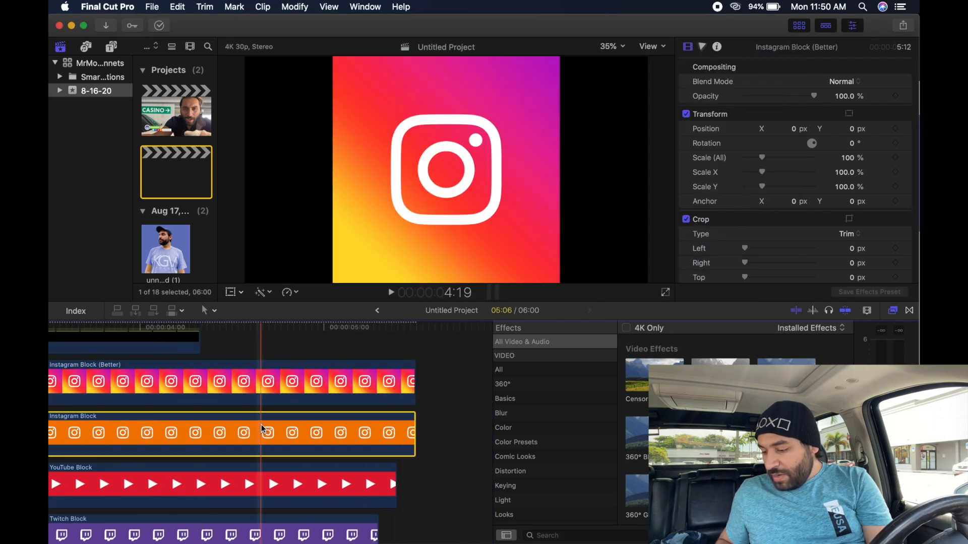
key(super+c)
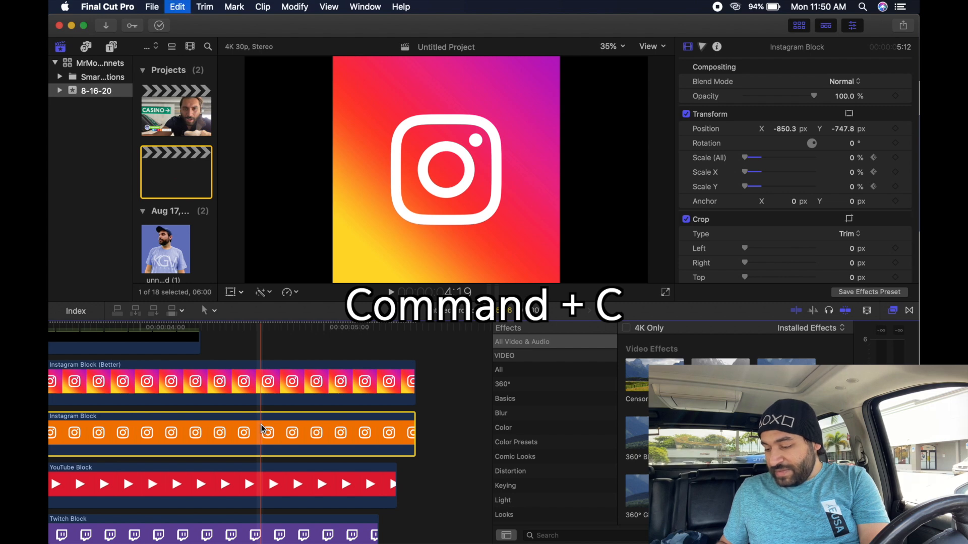
click(228, 386)
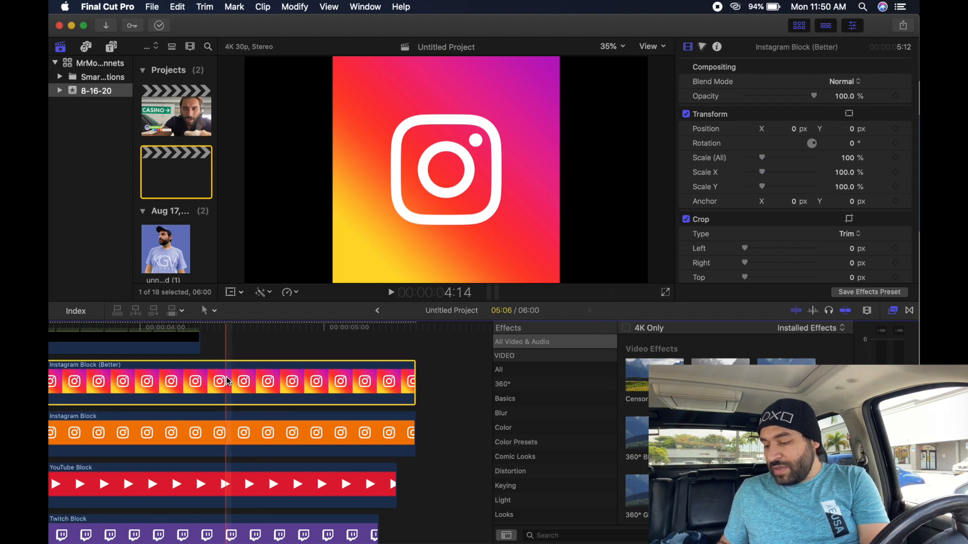
key(super+alt+v)
scroll(227, 381, left, 10)
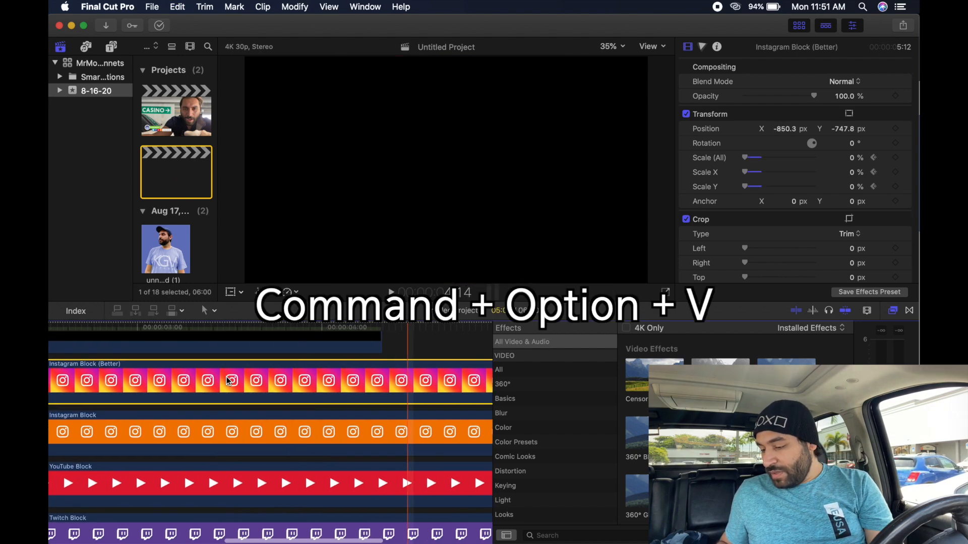
key(space)
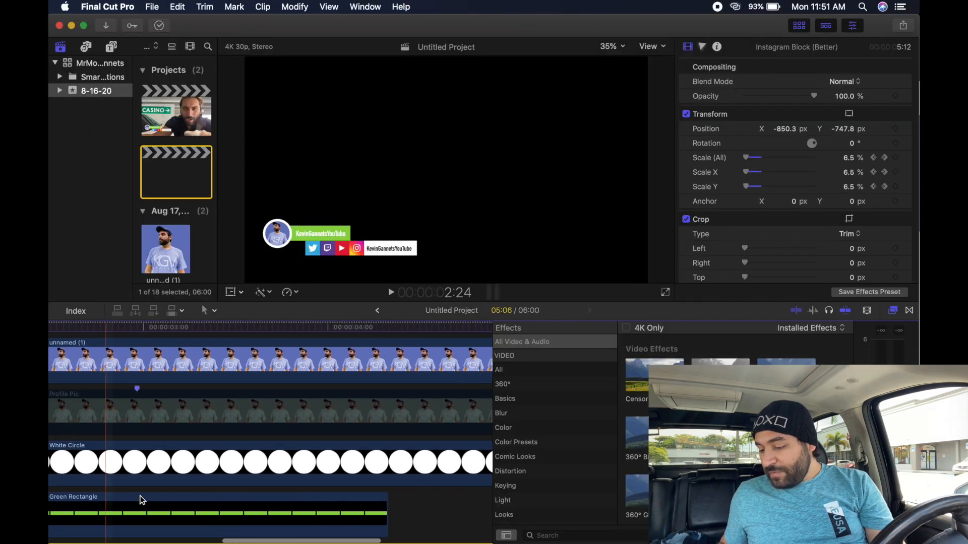
scroll(151, 504, down, 5)
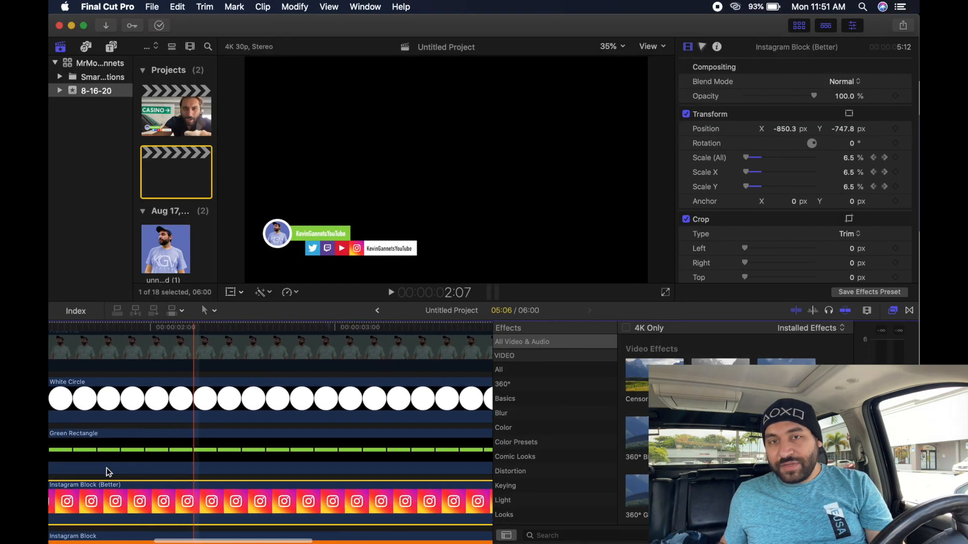
key(ctrl+Up)
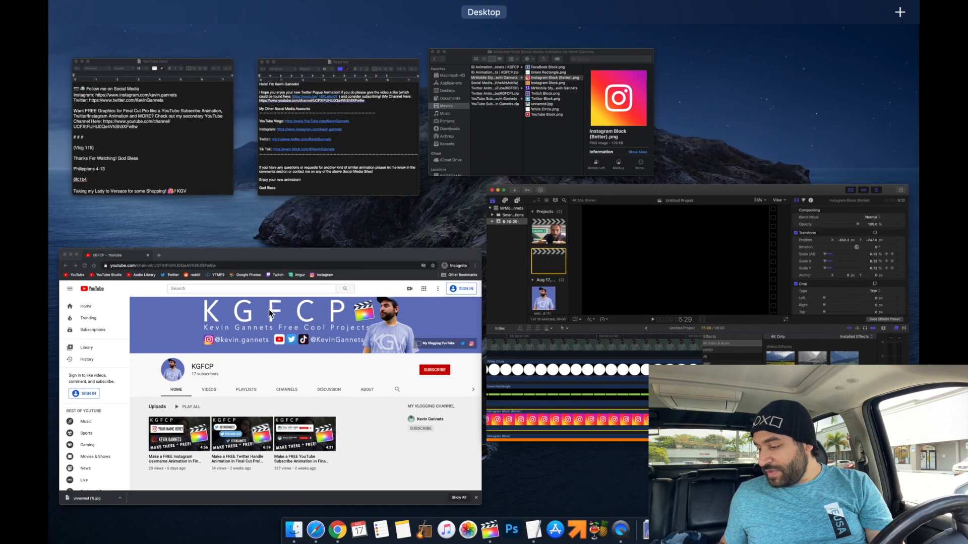
click(571, 145)
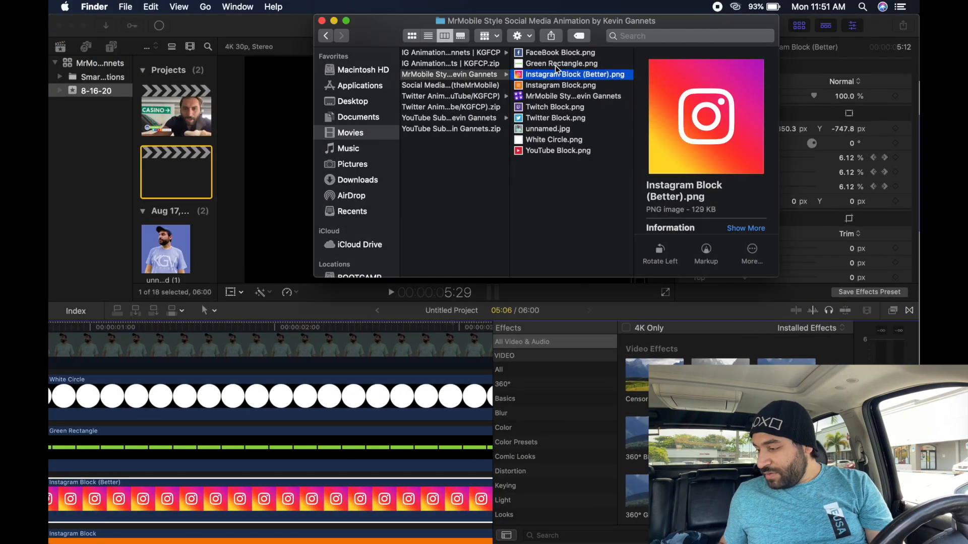
click(556, 66)
key(space)
key(space)
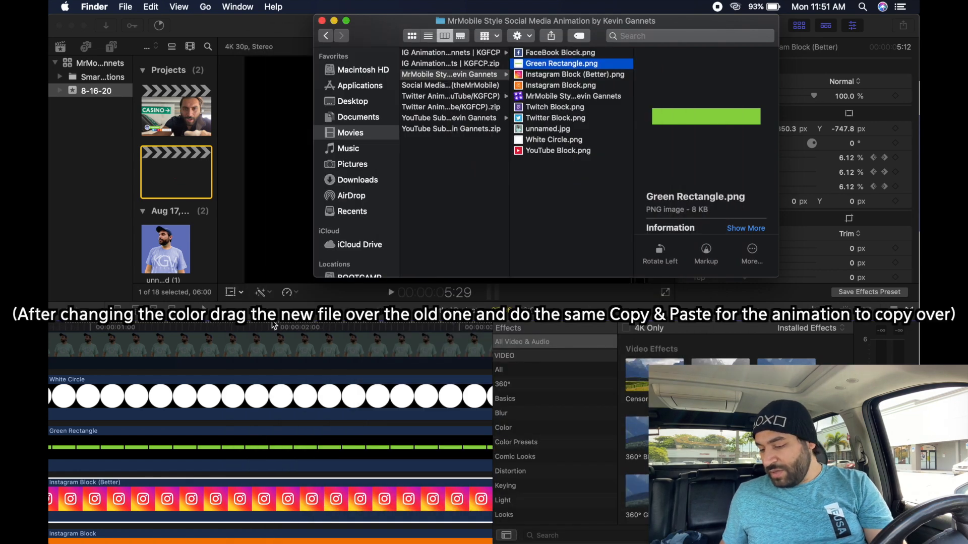
scroll(172, 424, left, 5)
click(158, 328)
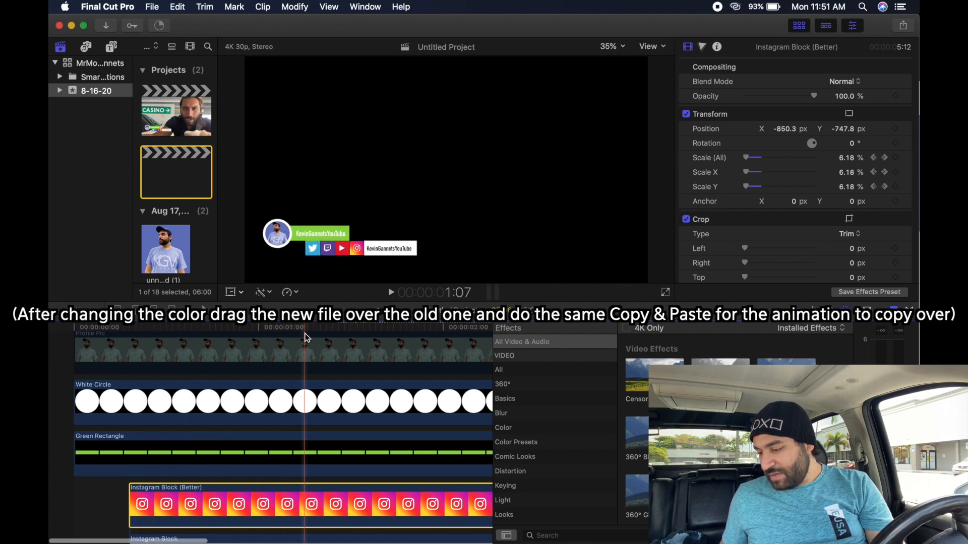
scroll(305, 337, right, 5)
scroll(395, 351, down, 2)
scroll(396, 351, left, 3)
scroll(396, 351, down, 5)
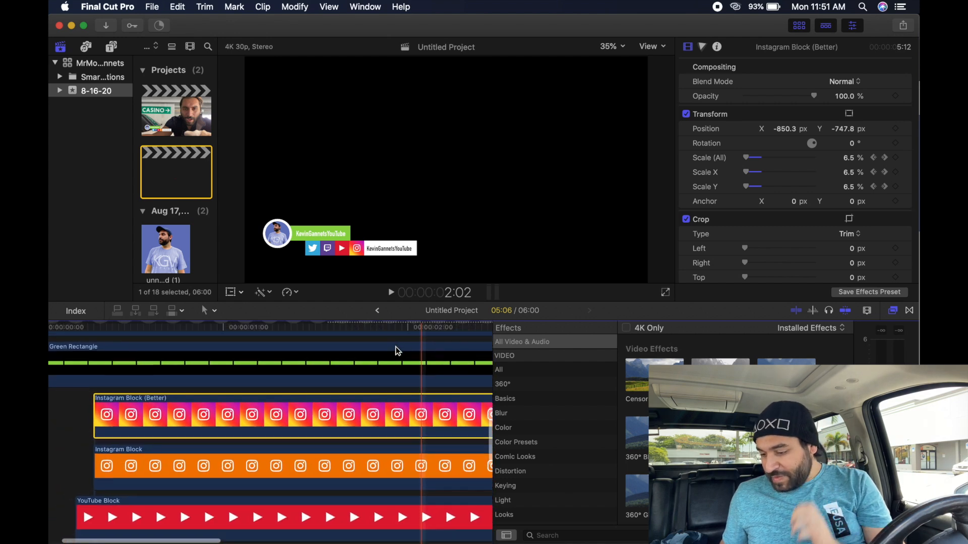
scroll(395, 351, left, 3)
scroll(159, 384, up, 5)
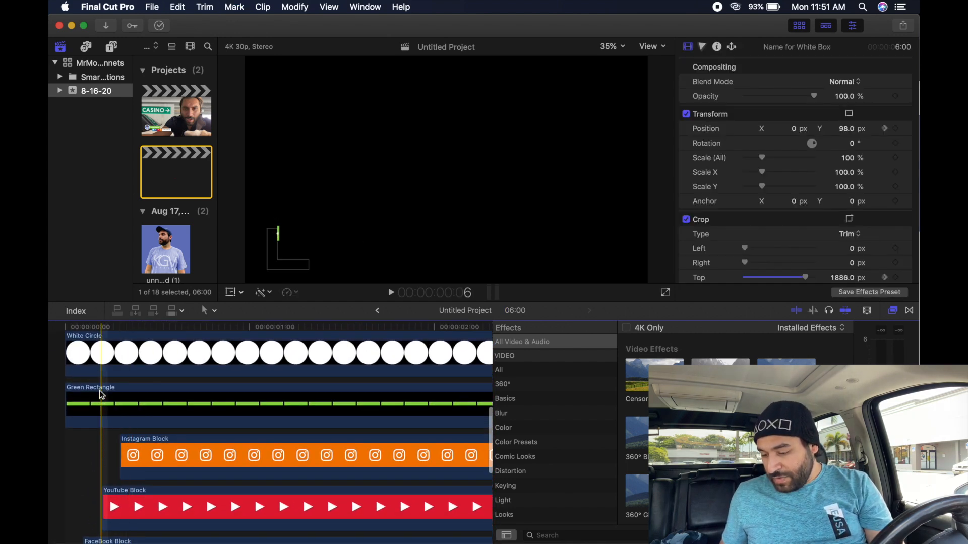
- Park the playhead a few frames in and drop Twitch Block.png above the Instagram Block clip
mouse_move(121, 327)
mouse_down()
mouse_move(141, 327)
mouse_move(126, 331)
mouse_up()
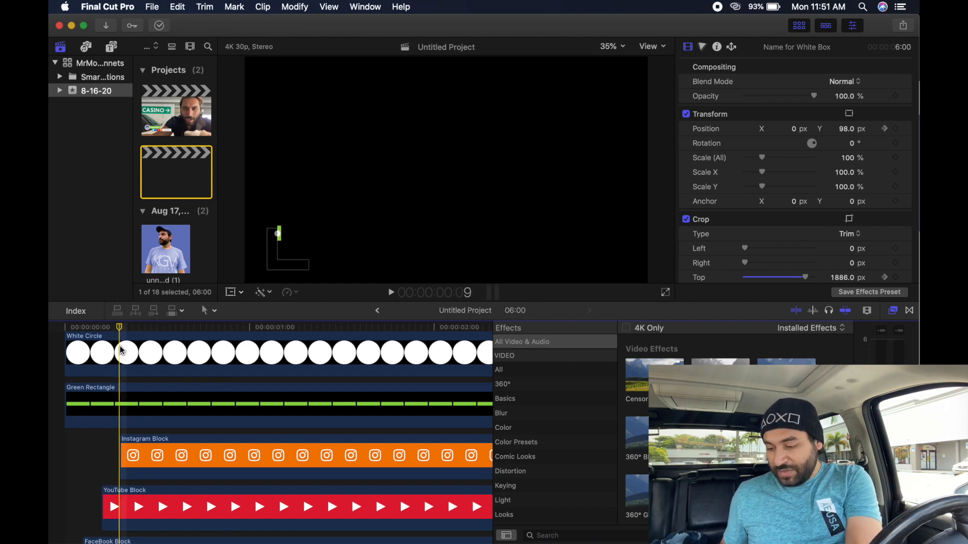
key(Right)
key(Right)
key(Right)
scroll(143, 453, up, 1)
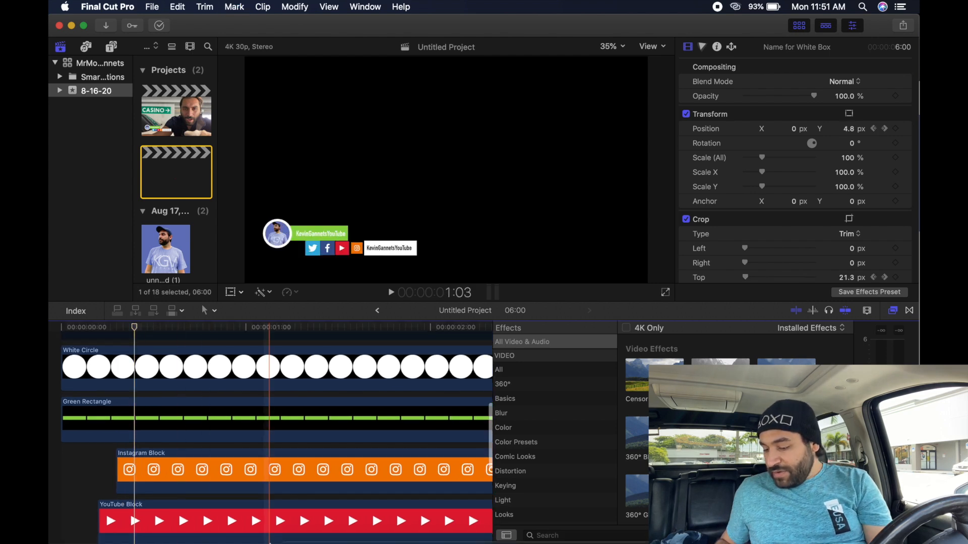
click(292, 524)
drag(547, 109, 139, 445)
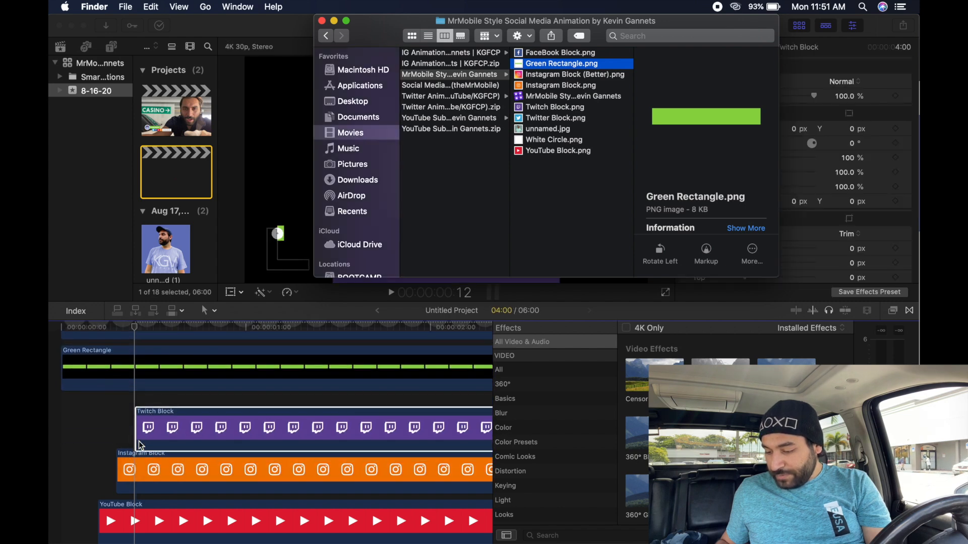
- Extend the Twitch Block clip by one second
scroll(192, 435, right, 10)
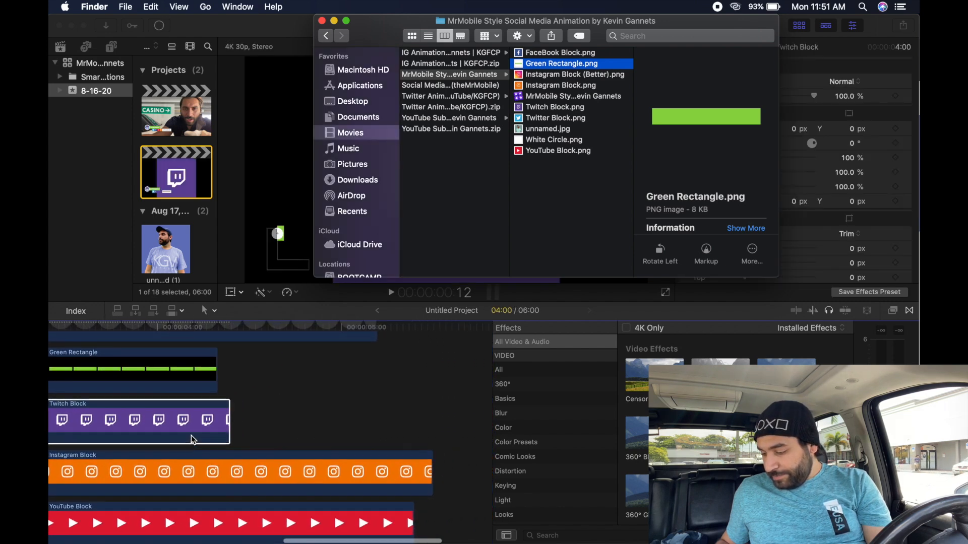
click(190, 433)
drag(184, 418, 405, 412)
click(313, 467)
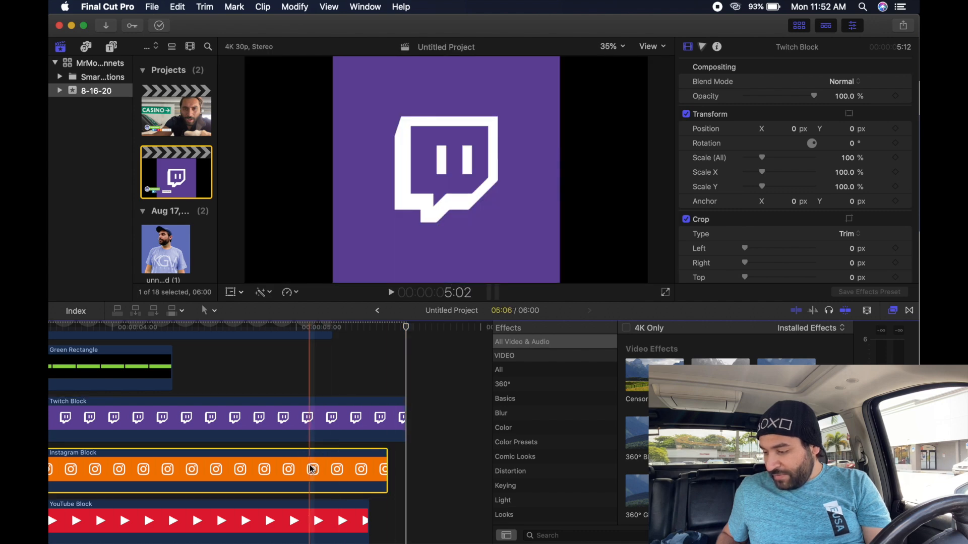
scroll(295, 428, left, 10)
click(290, 419)
scroll(290, 419, left, 10)
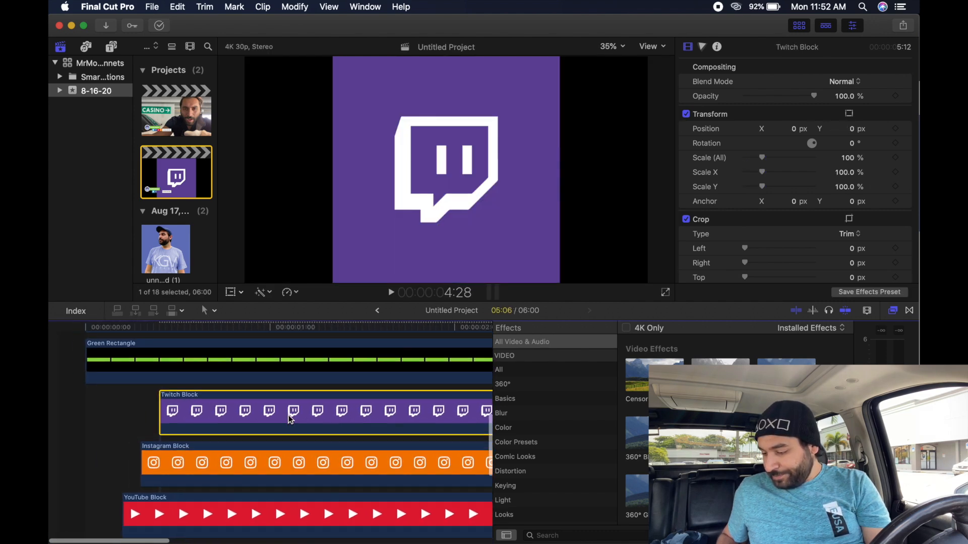
- Paste Instagram Block's position and scale animation onto Twitch Block and park where icons settle
click(173, 450)
key(super+c)
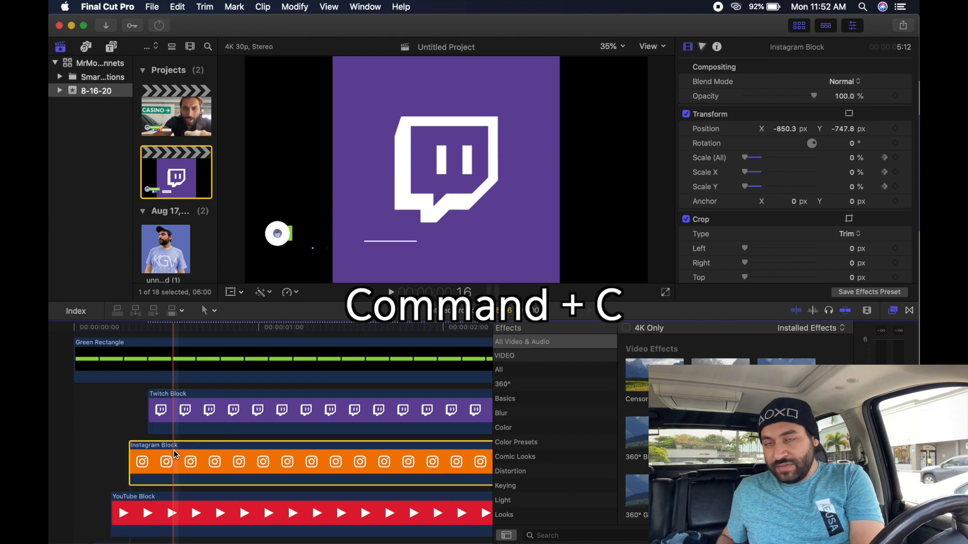
click(196, 410)
key(super+alt+v)
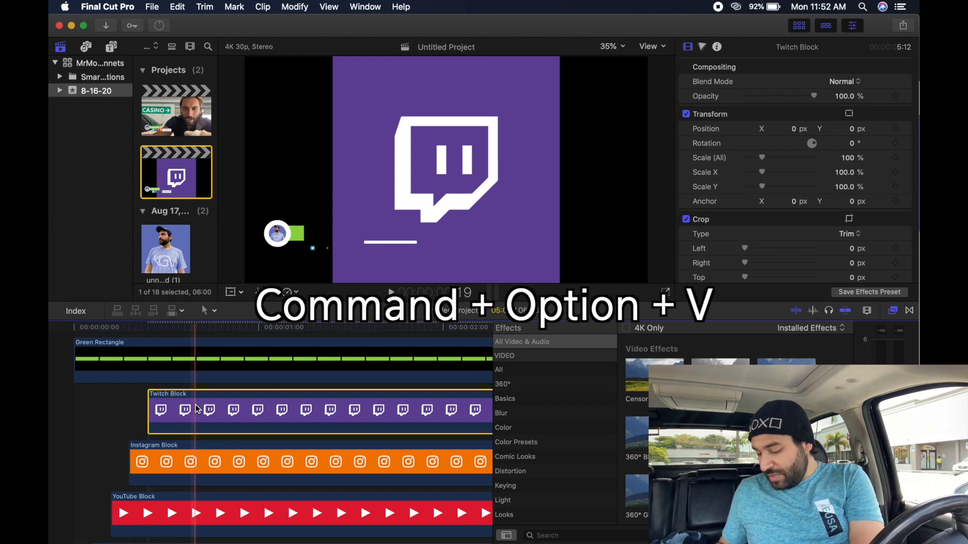
scroll(235, 412, up, 2)
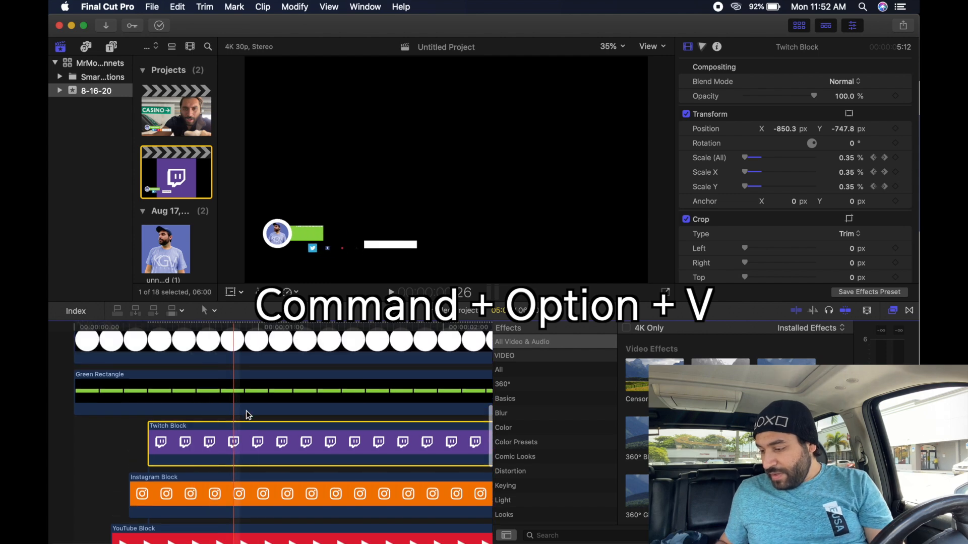
scroll(374, 413, right, 3)
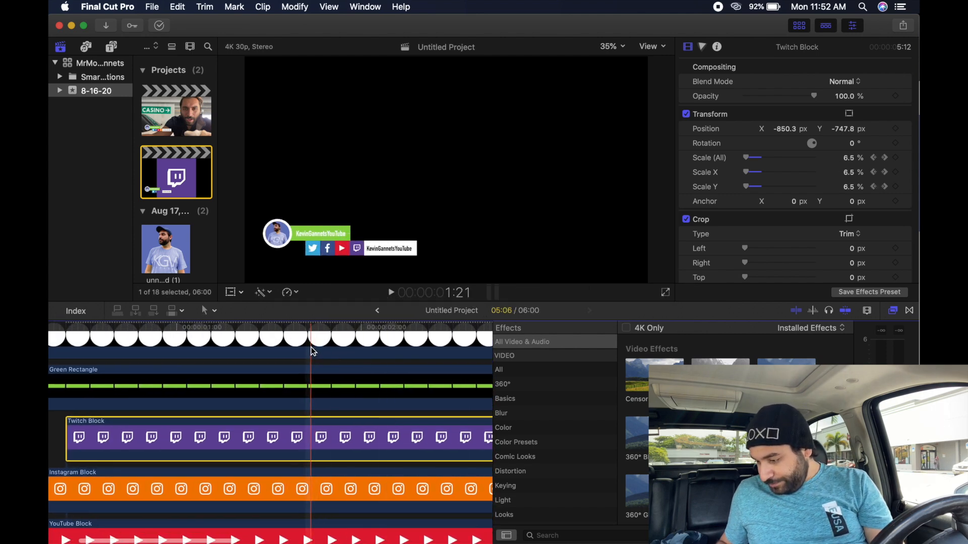
click(304, 328)
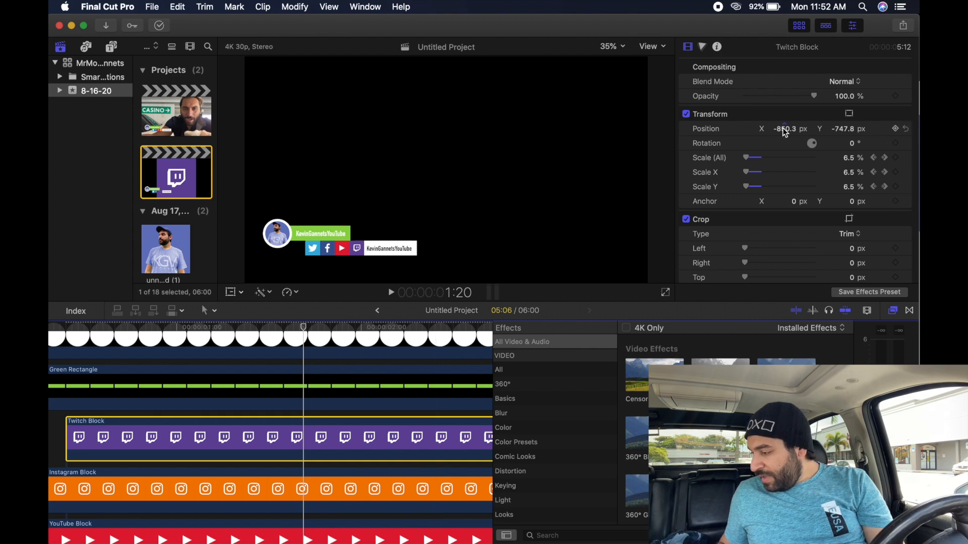
- Adjust Twitch Block's Position X so its icon sits right after Instagram
drag(783, 130, 783, 120)
drag(785, 130, 785, 119)
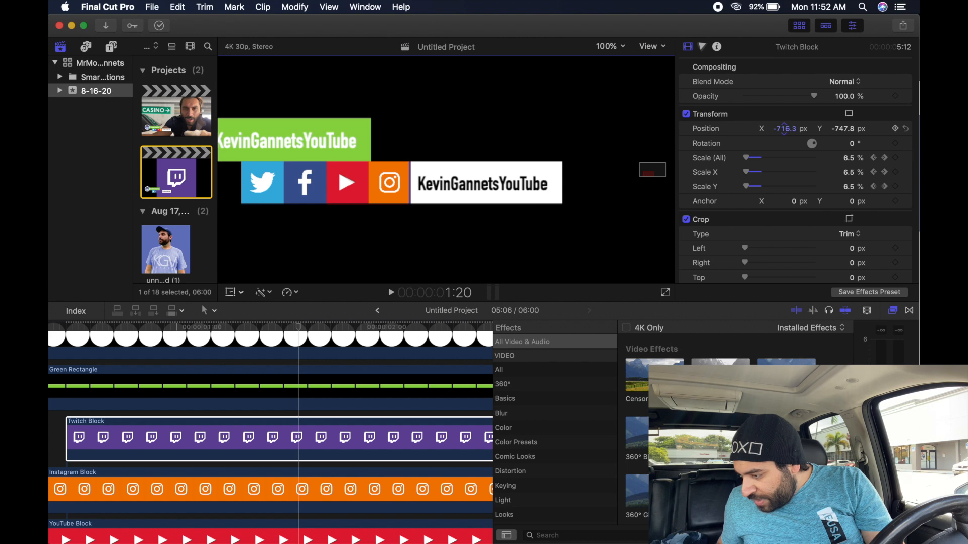
drag(784, 129, 787, 133)
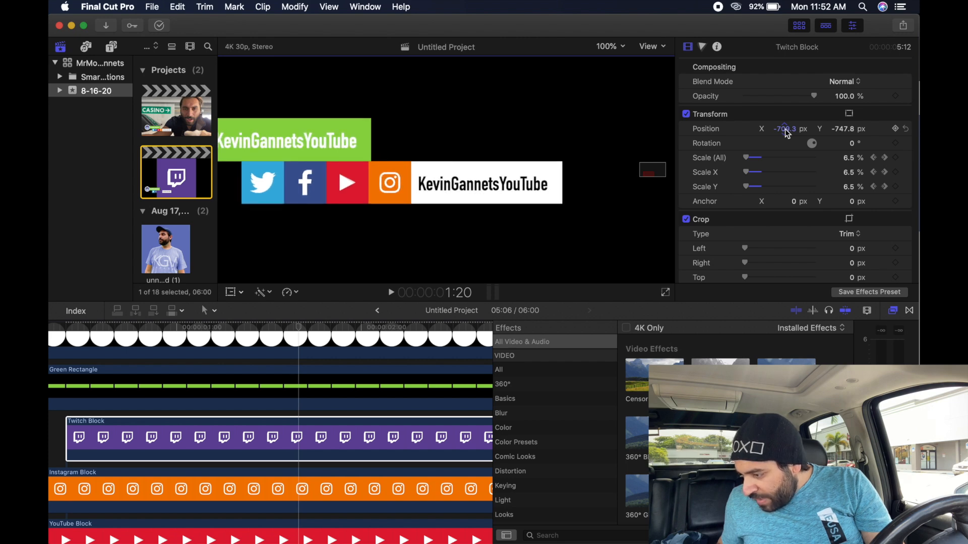
- Shift Name for White Box and White 4k right together, keyframing their Position X
scroll(173, 496, up, 5)
scroll(221, 463, up, 8)
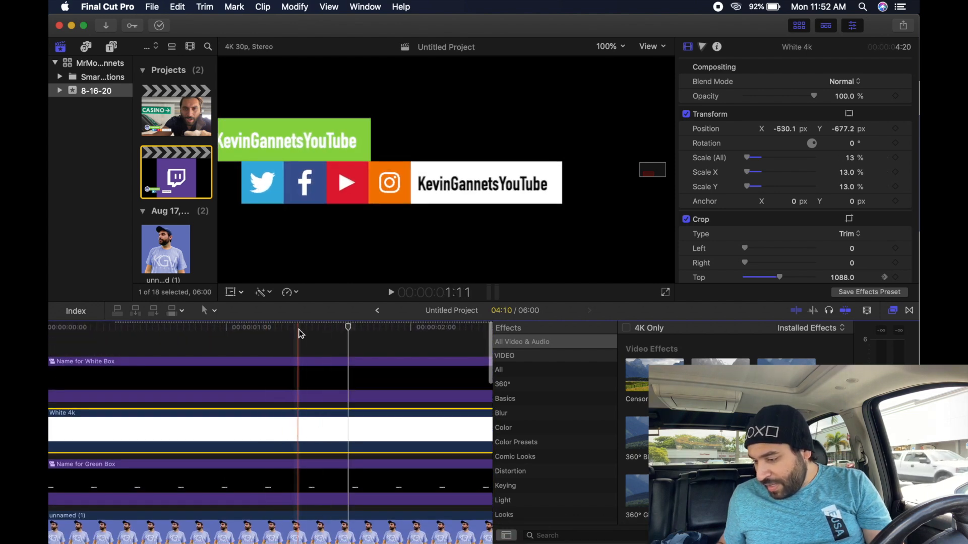
drag(290, 344, 290, 423)
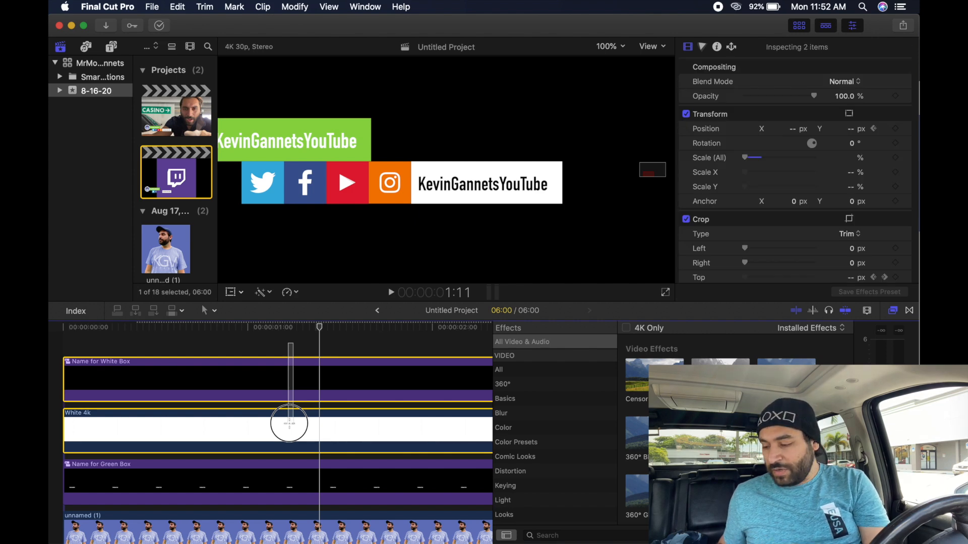
drag(290, 424, 290, 425)
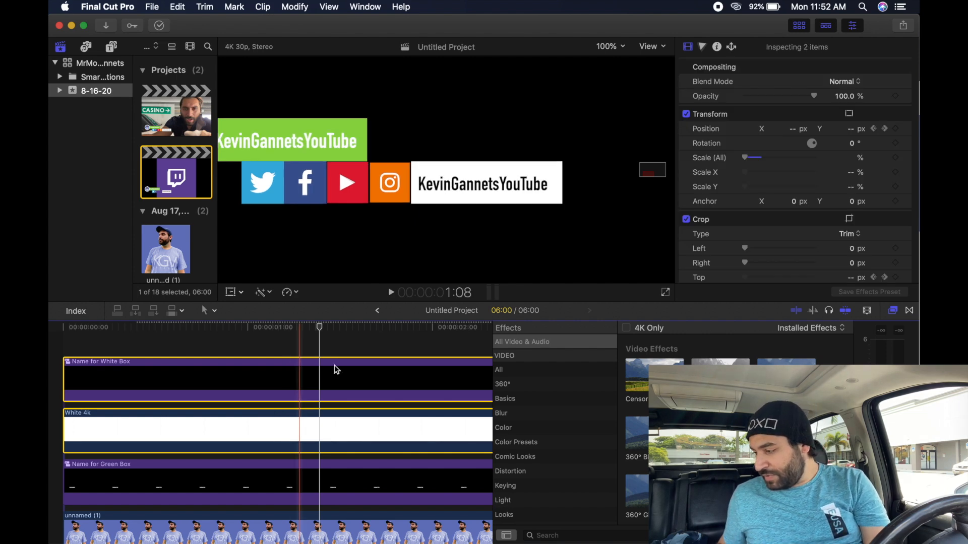
drag(792, 129, 791, 128)
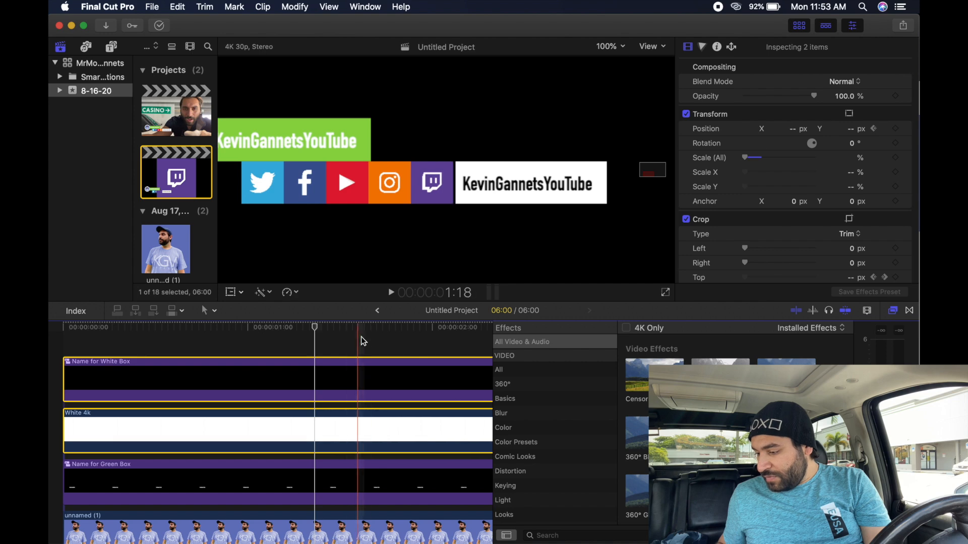
click(380, 330)
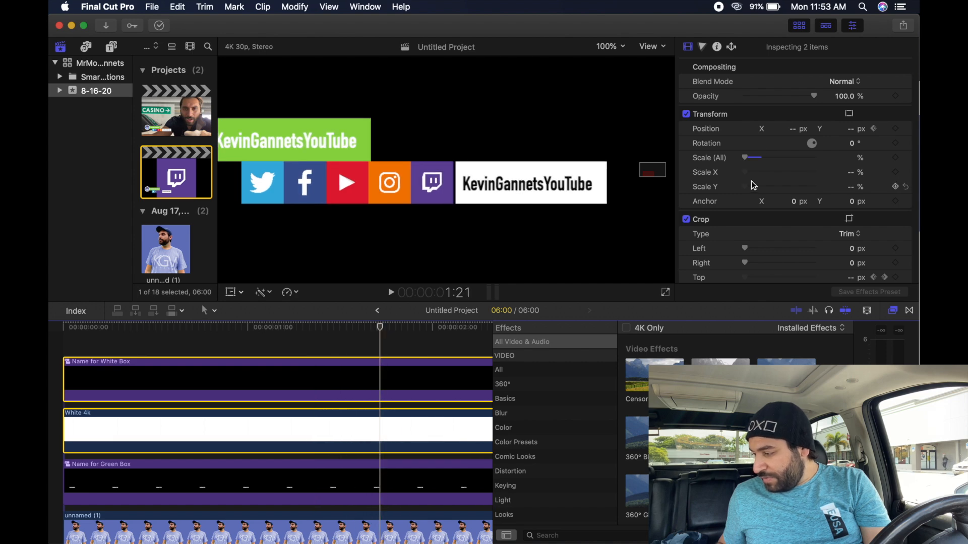
drag(792, 129, 789, 128)
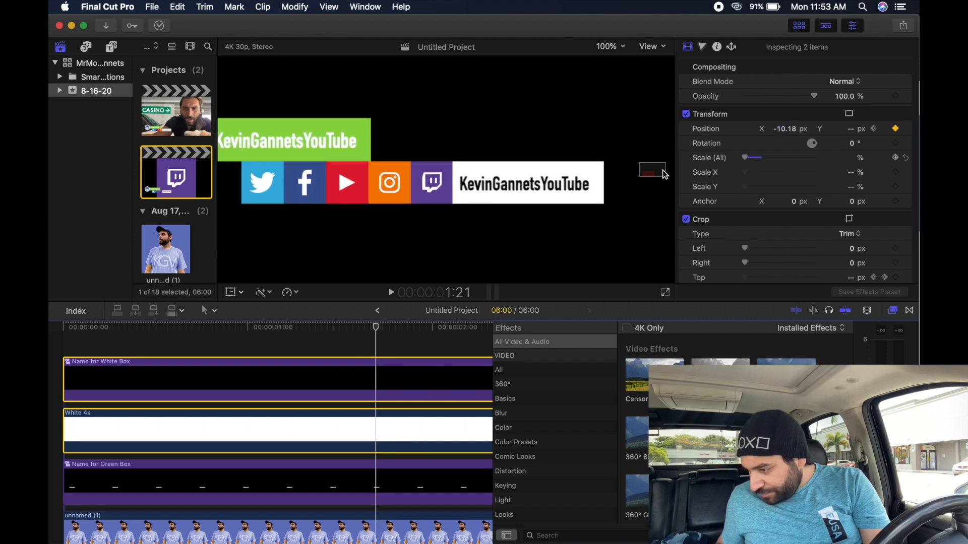
key(super+minus)
key(super+minus)
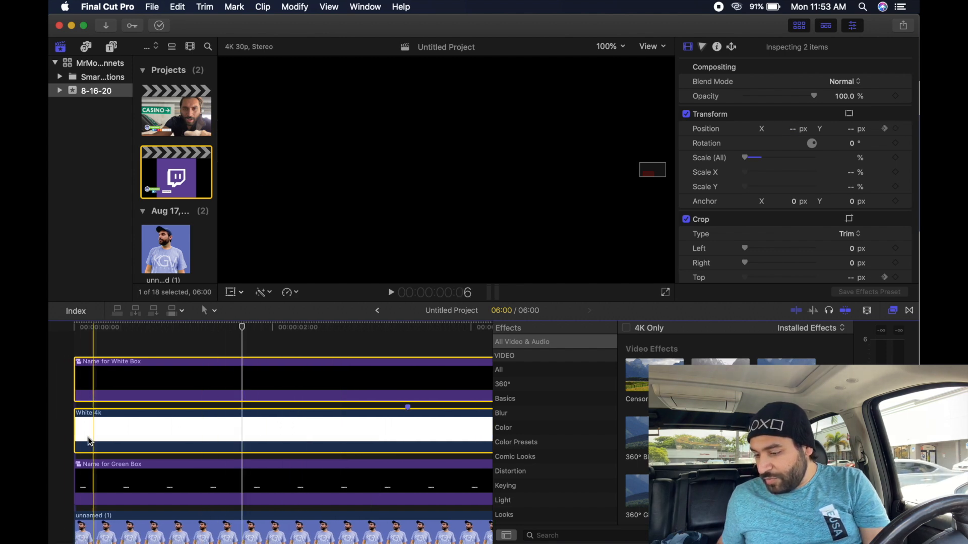
- Play the lower-third animation from the start, then set the viewer zoom to Fit
key(space)
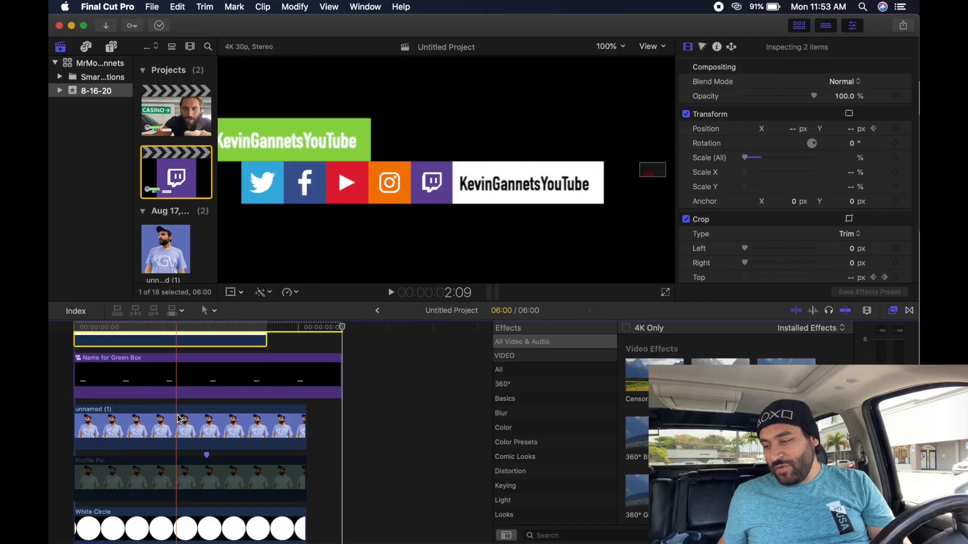
click(609, 47)
click(611, 57)
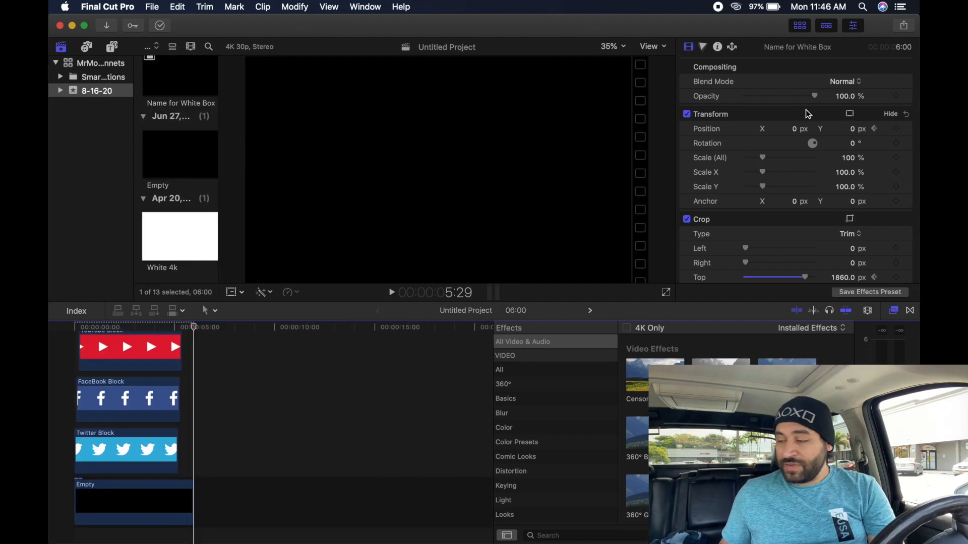
- Set up a Master File export with Apple ProRes 4444, titled Social Media Animation
click(912, 24)
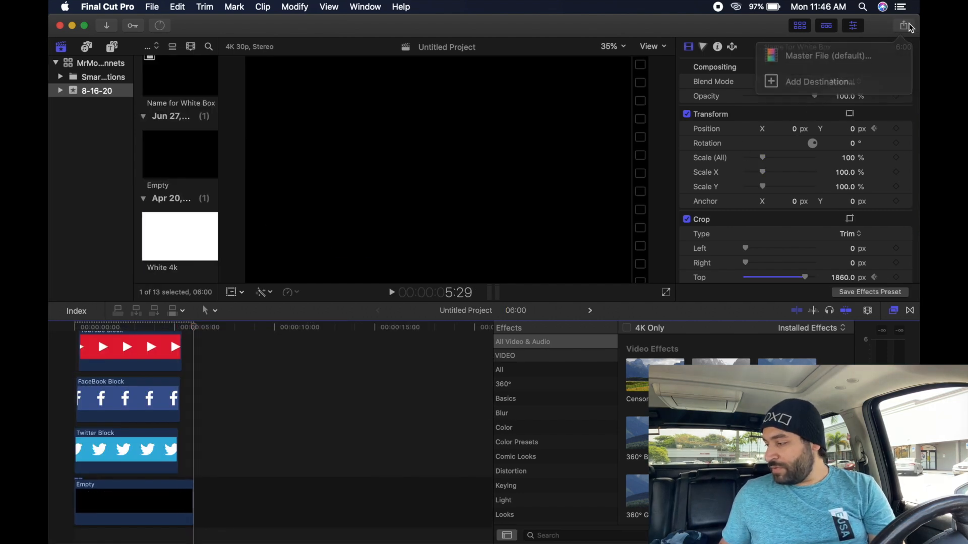
click(837, 53)
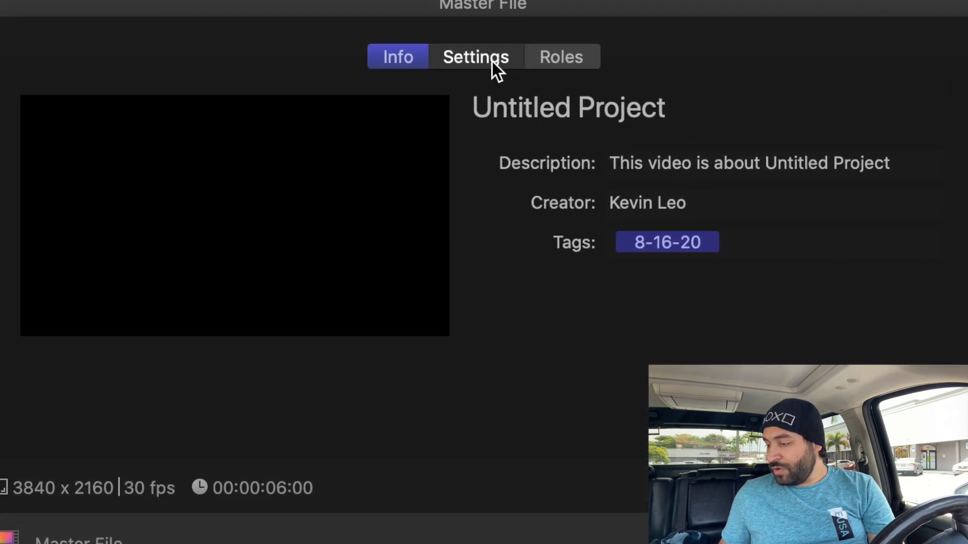
click(489, 87)
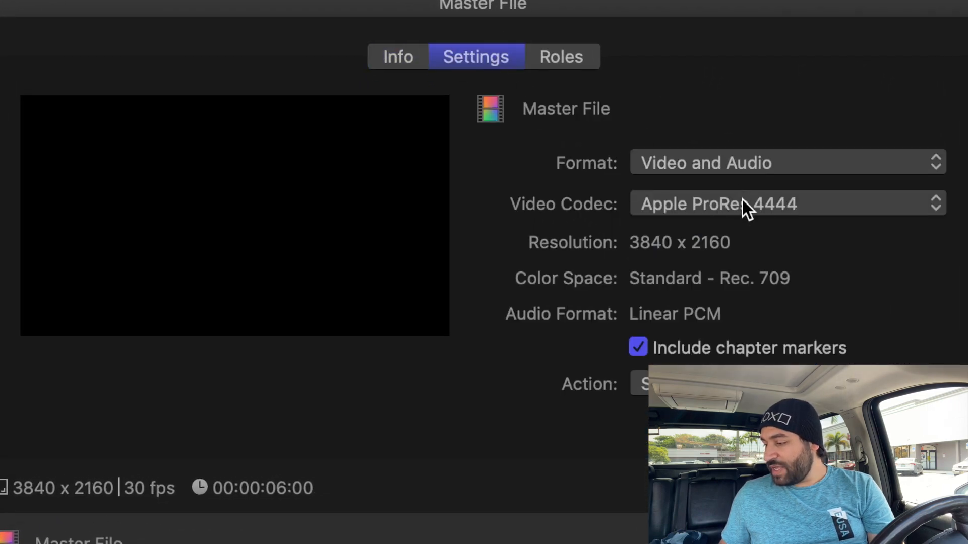
click(701, 205)
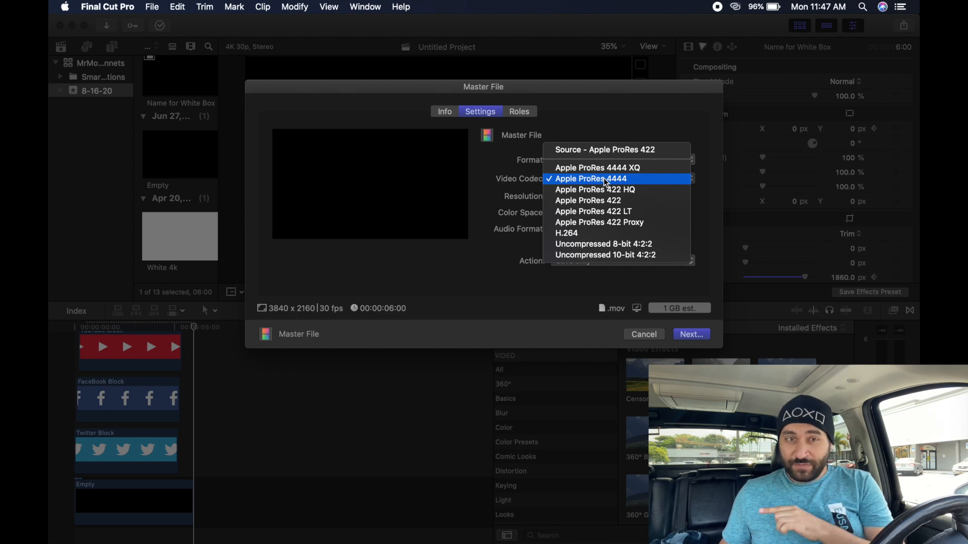
click(604, 178)
click(433, 111)
click(536, 135)
text(Social Media Animation)
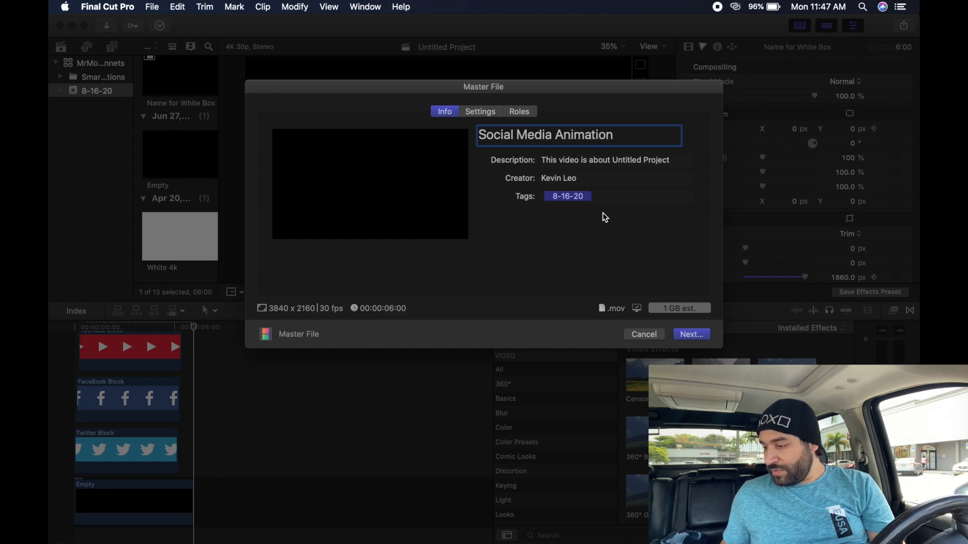
key(Return)
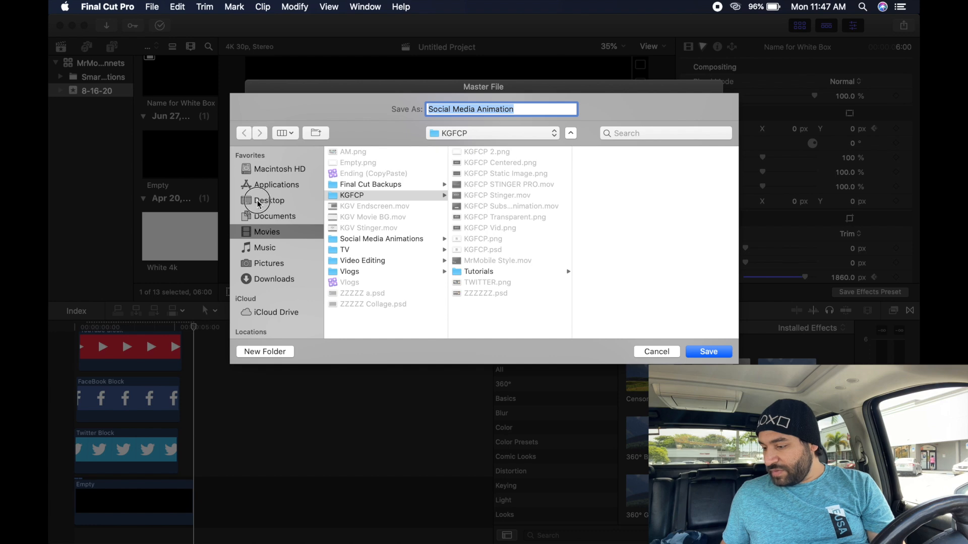
- Save the movie to the Desktop and drag Social Media Animation.mov above the IMG_0373 clip
click(258, 200)
click(704, 351)
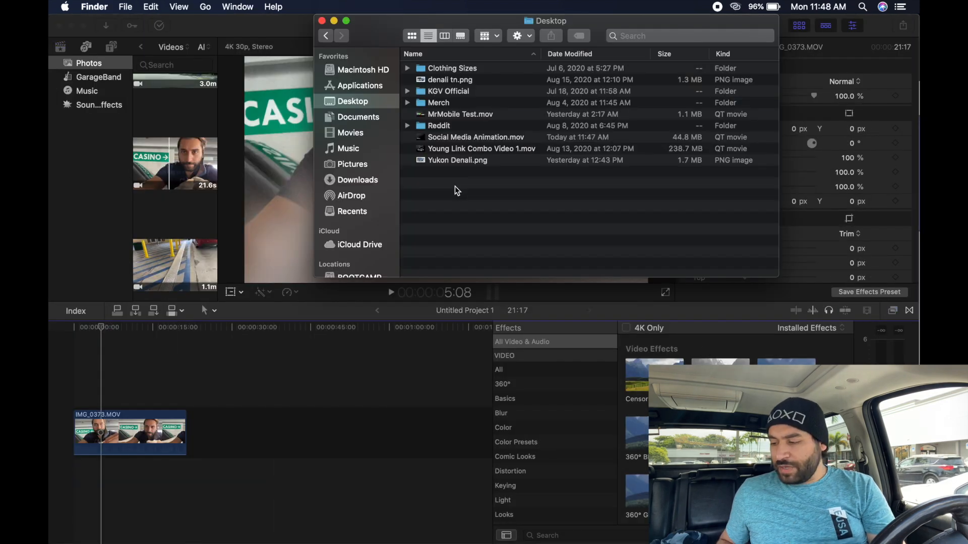
click(464, 138)
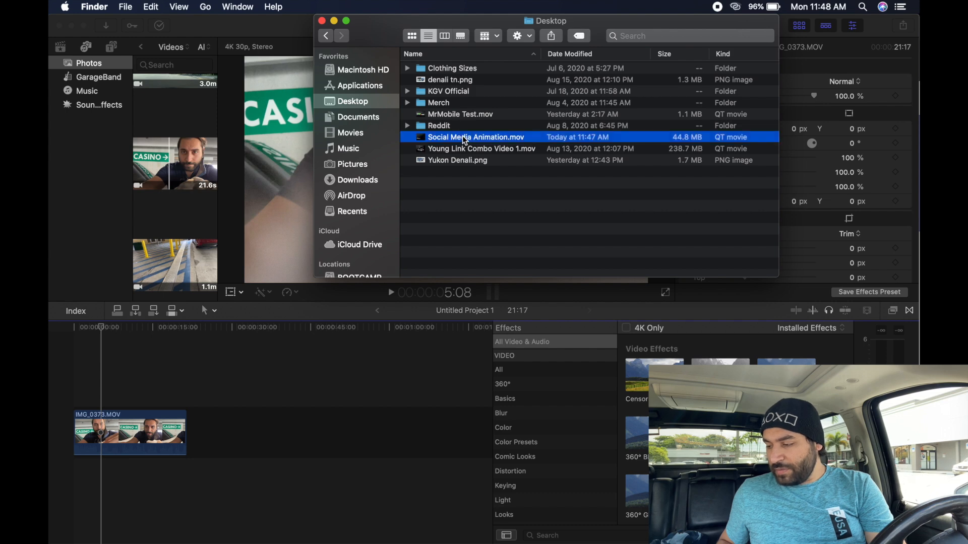
drag(499, 137, 106, 386)
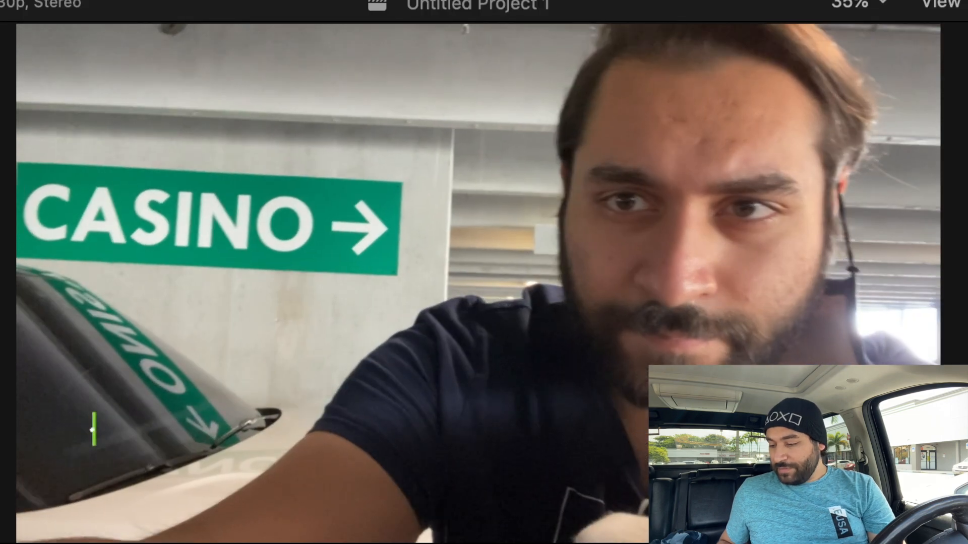